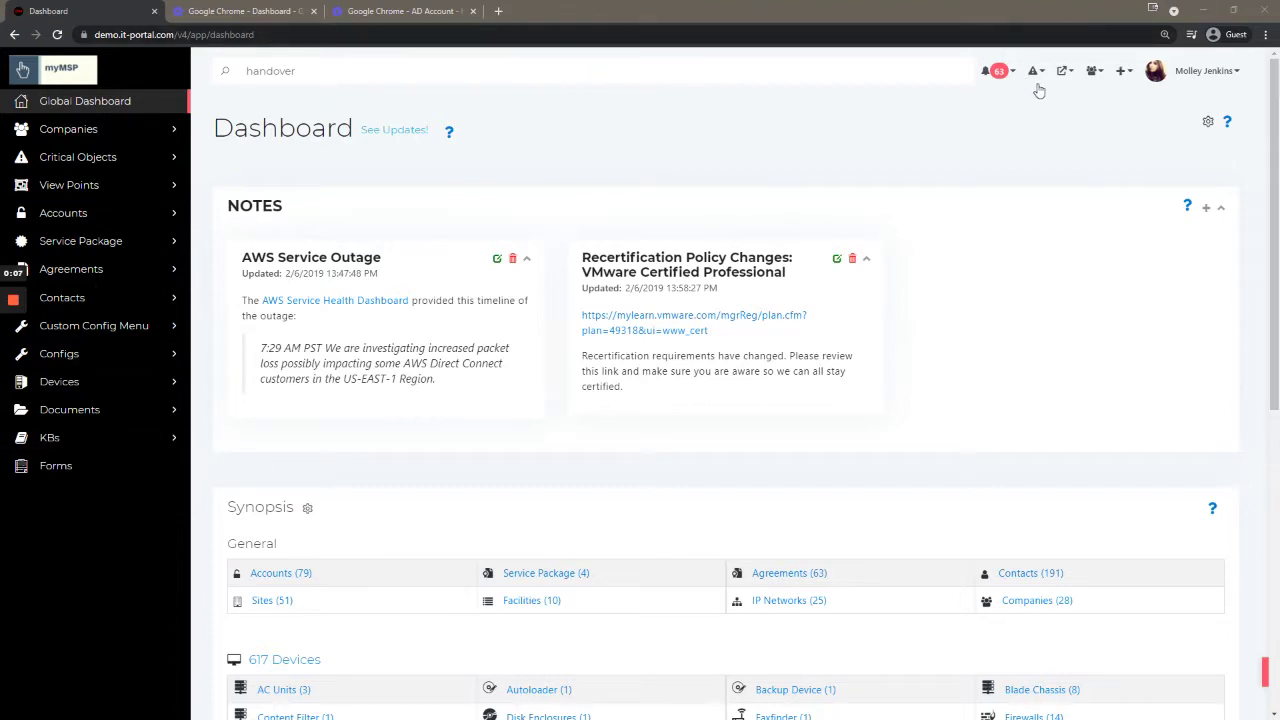
pyautogui.click(1198, 70)
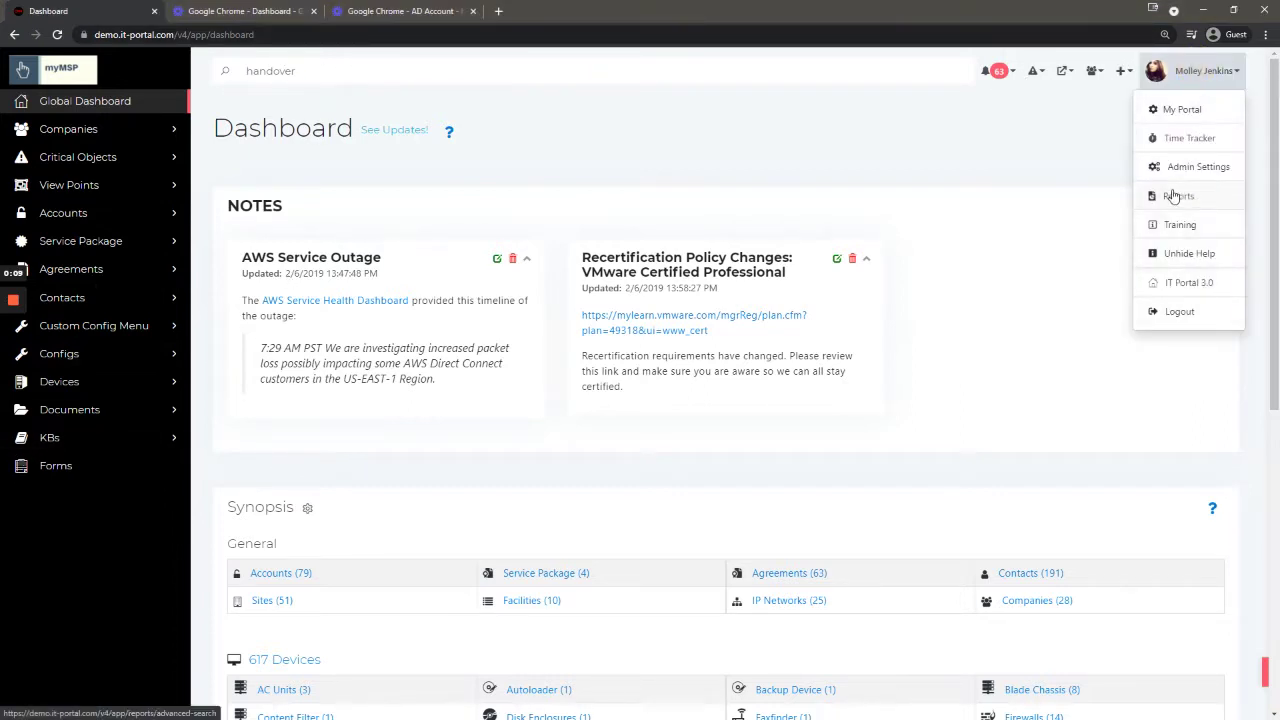
pyautogui.click(863, 129)
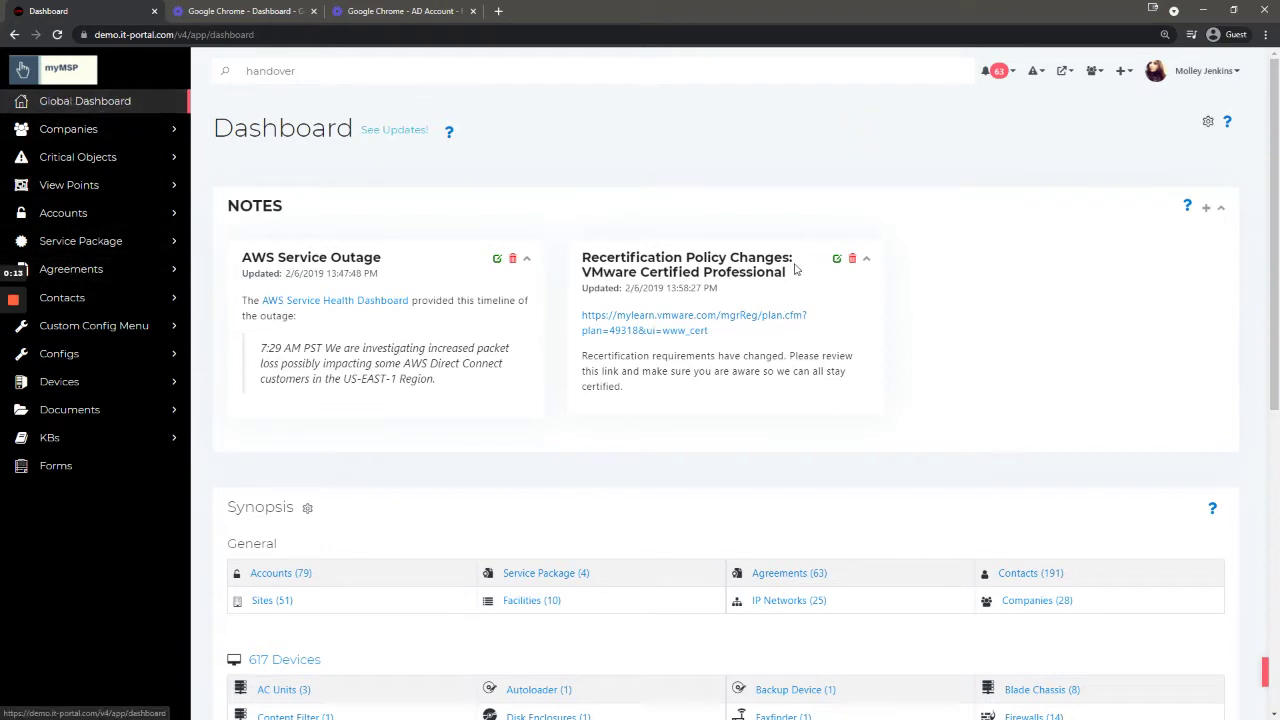
# List the firewall devices of all companies and look through the whole list
pyautogui.click(100, 382)
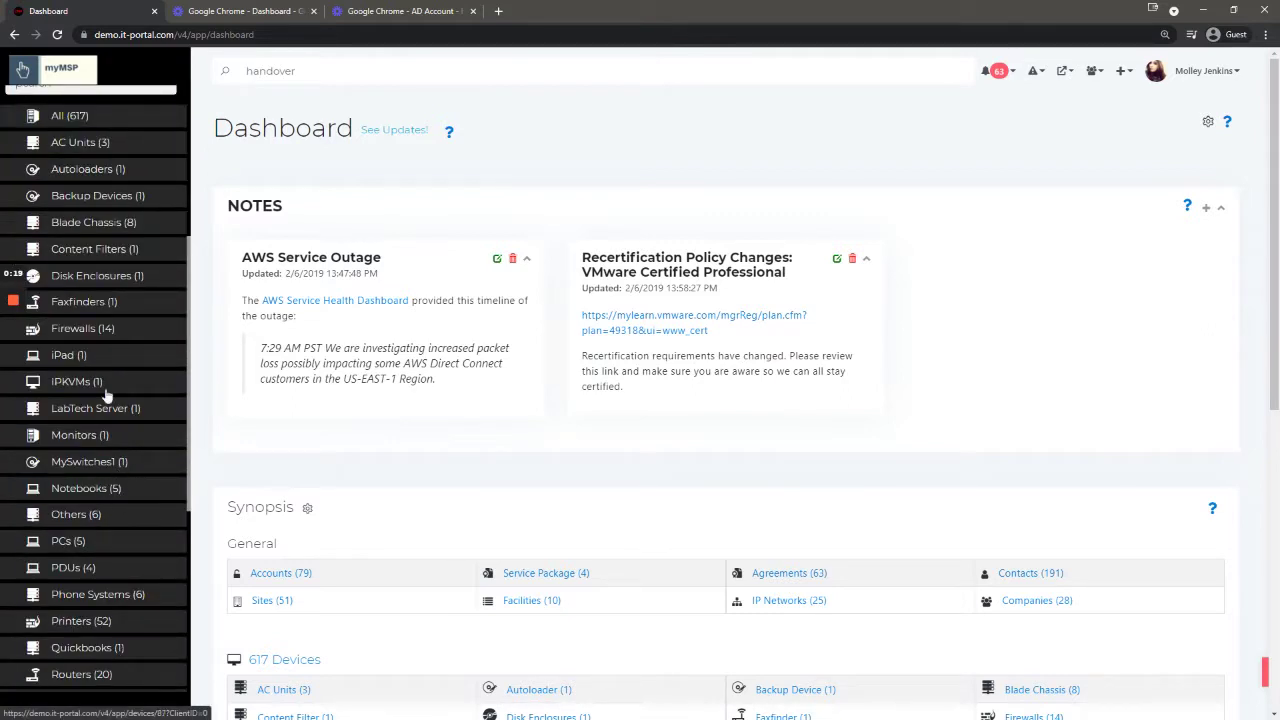
pyautogui.click(100, 332)
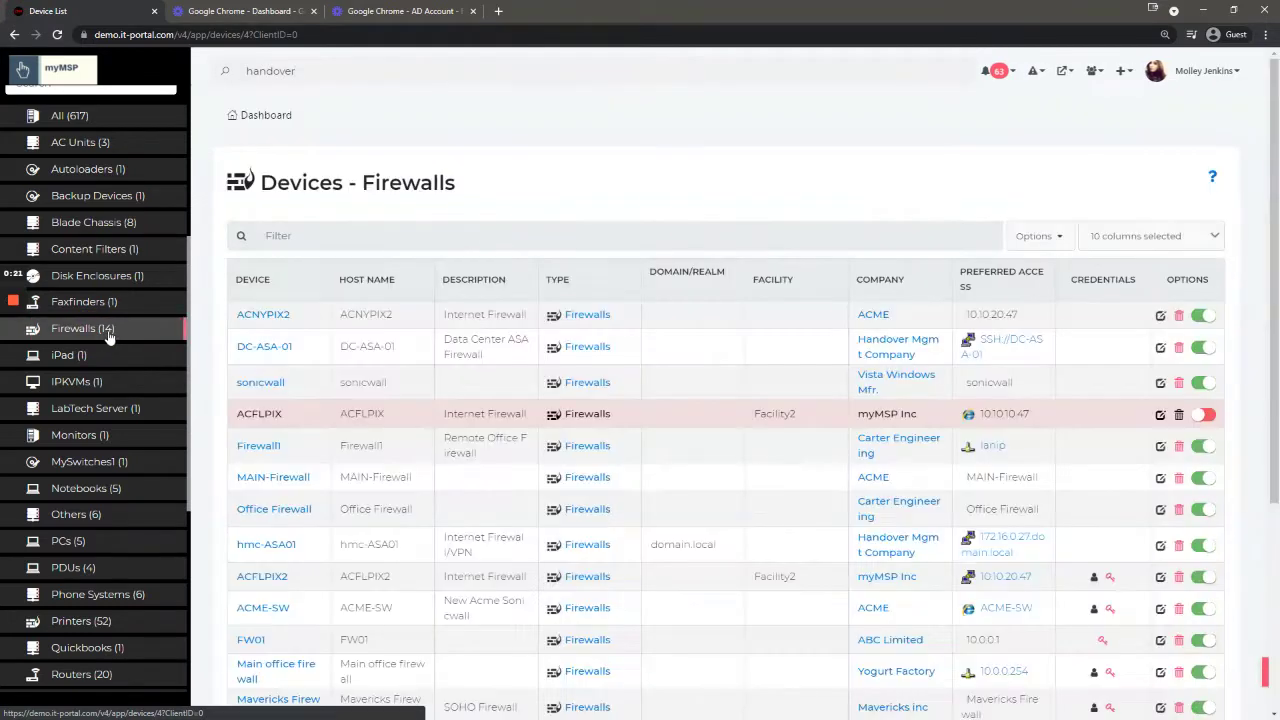
pyautogui.scroll(-3, 640, 500)
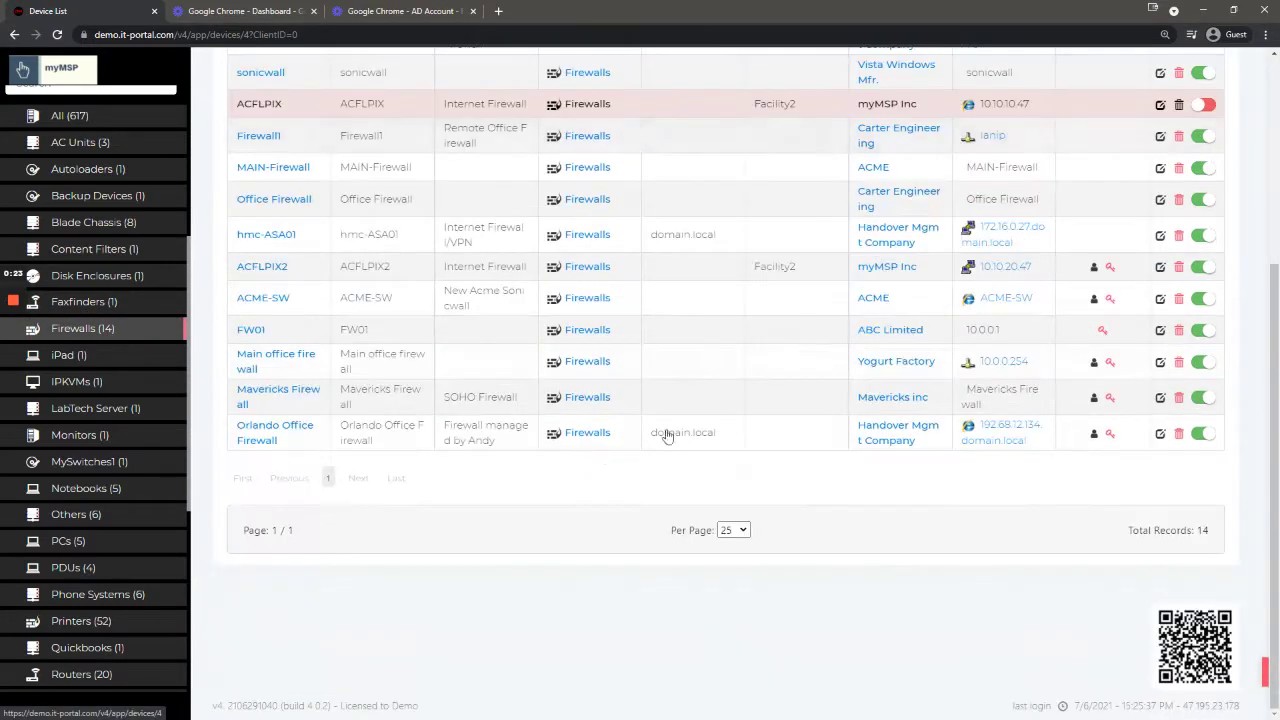
pyautogui.scroll(3, 800, 410)
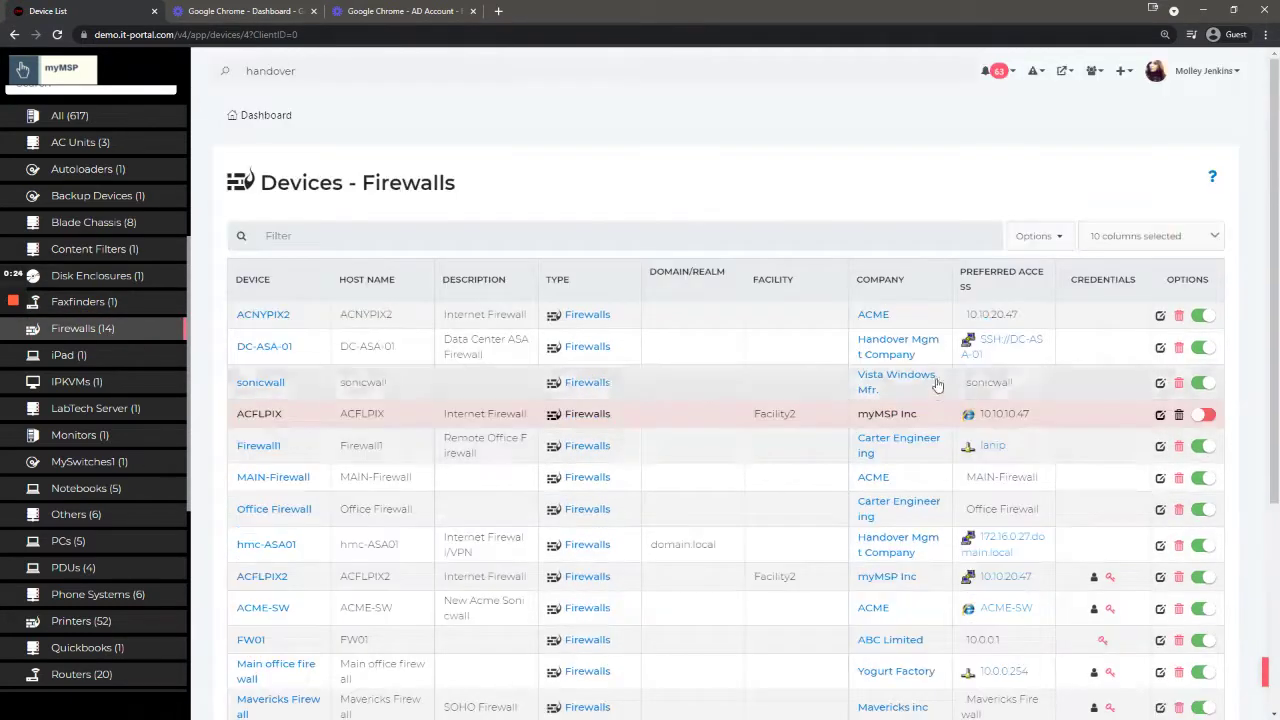
# Sort the firewalls by company and open the Handover Mgmt Company record, leaving the device categories collapsed
pyautogui.click(900, 285)
pyautogui.scroll(-2, 860, 510)
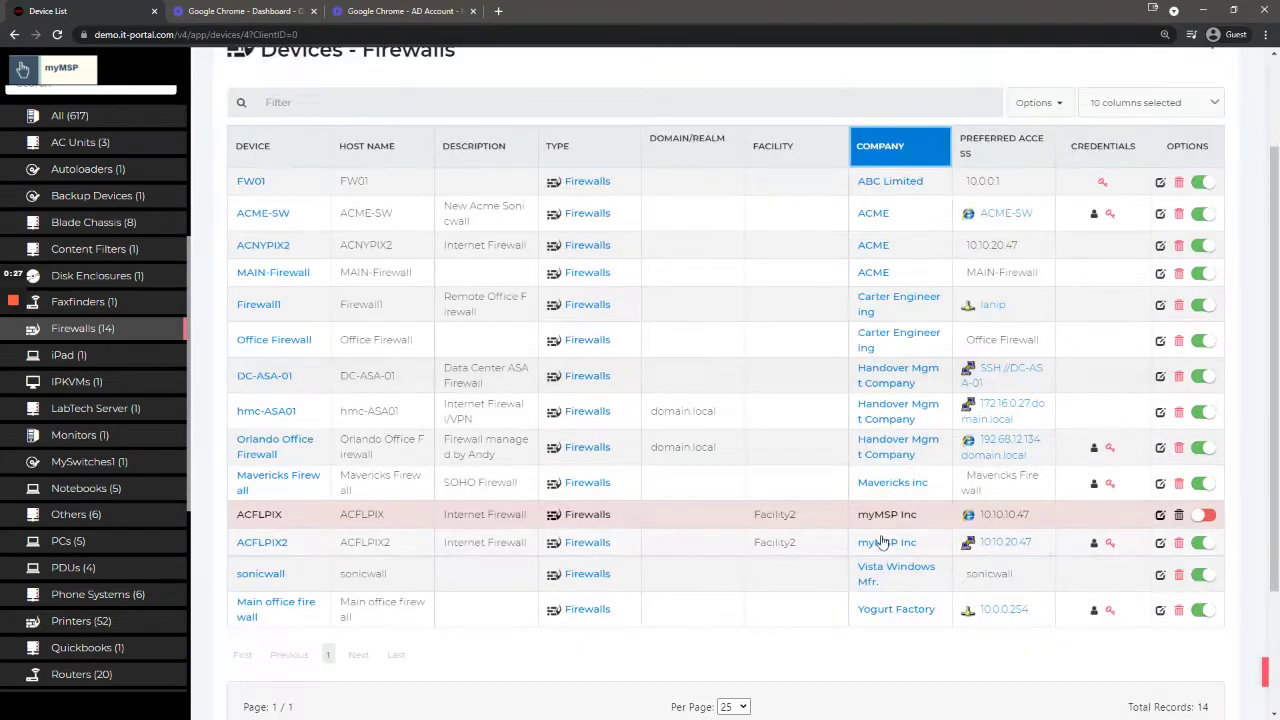
pyautogui.click(905, 385)
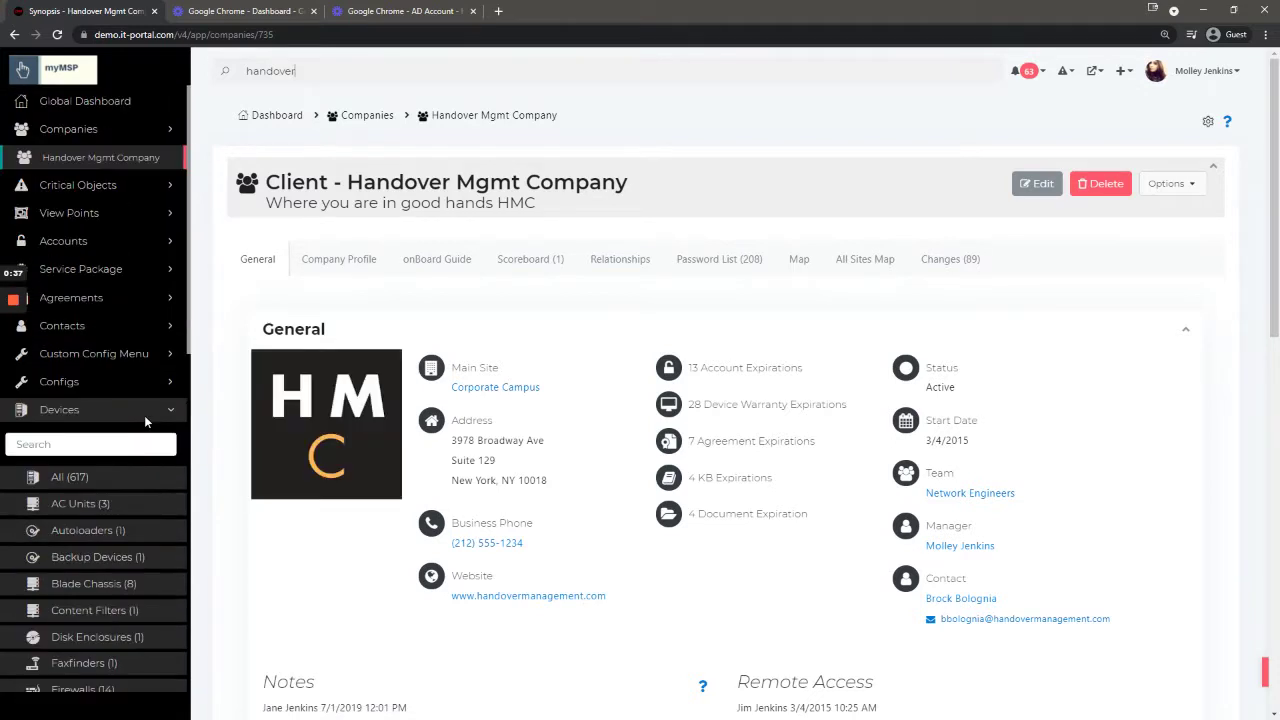
pyautogui.click(144, 412)
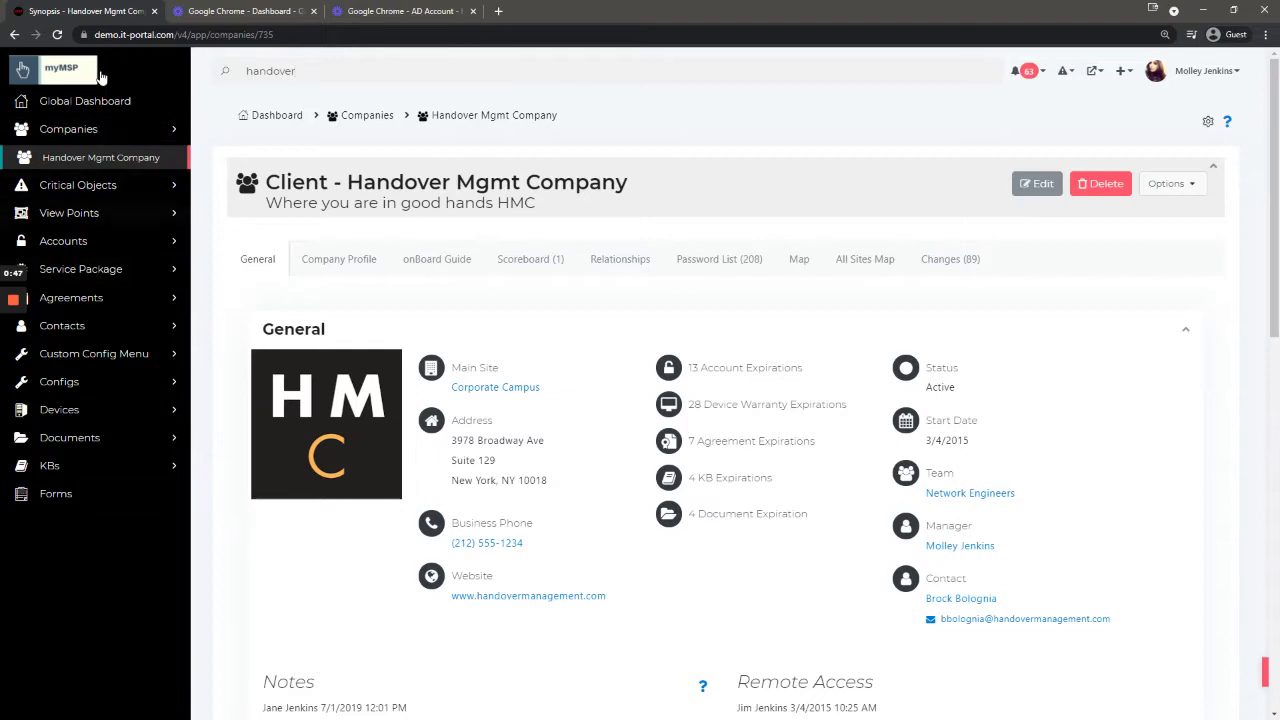
# Examine which items are marked as critical objects for Handover Mgmt Company
pyautogui.click(92, 187)
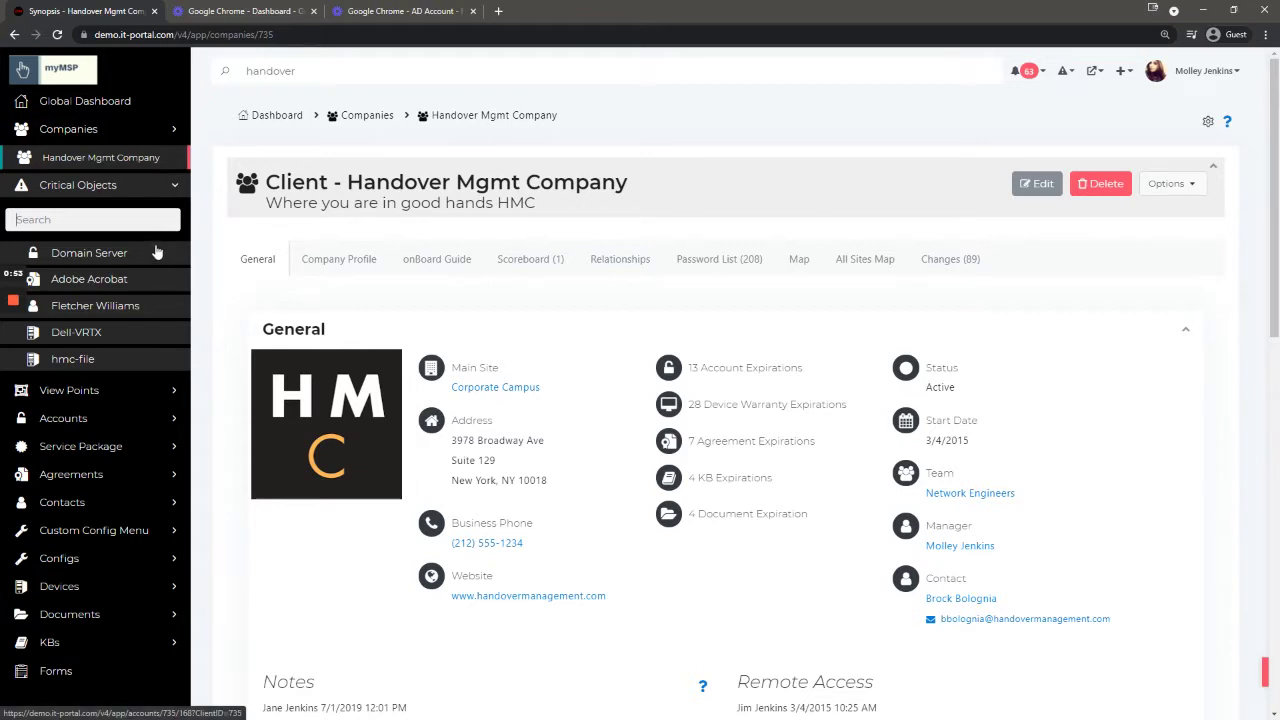
pyautogui.click(148, 211)
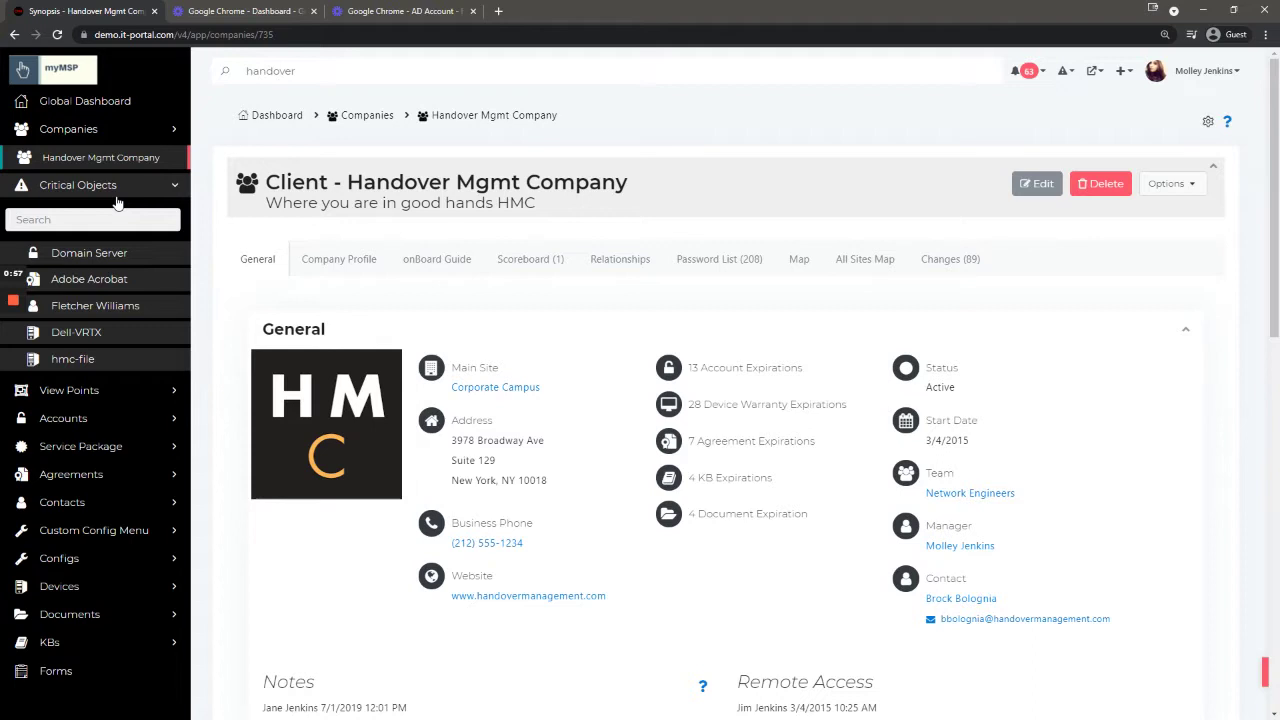
pyautogui.click(122, 186)
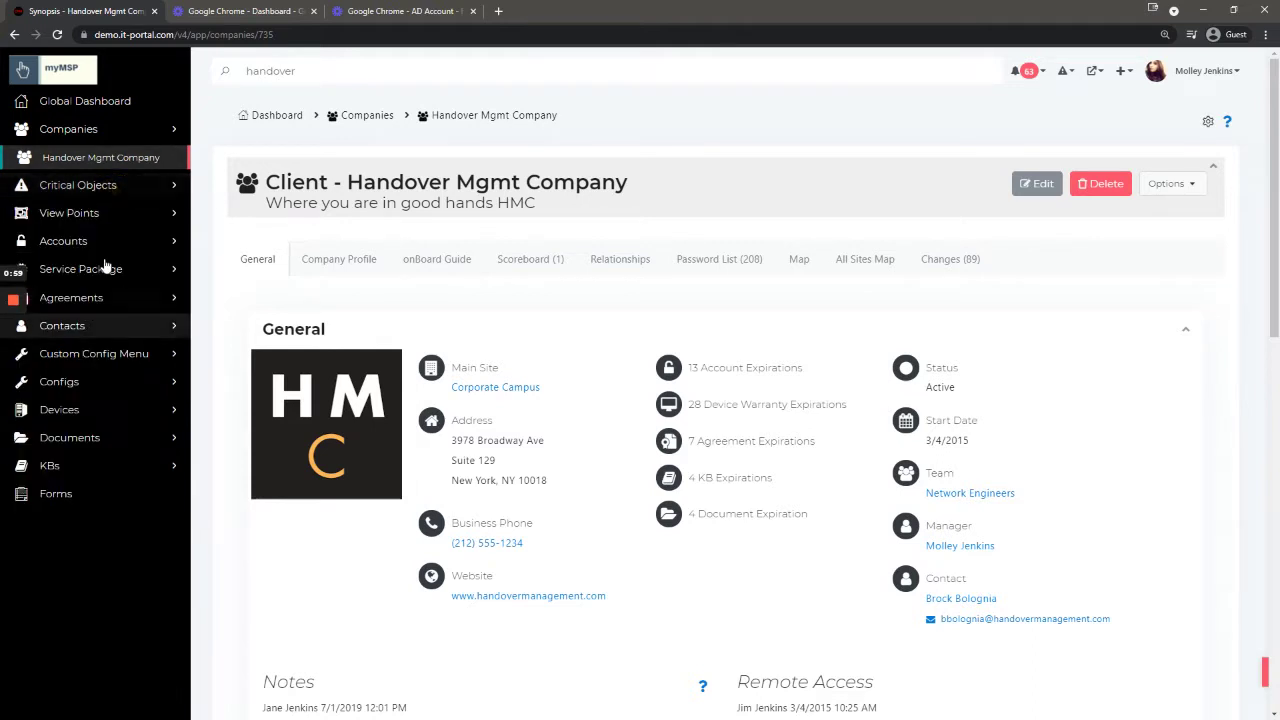
# View the company's sites and the devices belonging to its domain.local domain
pyautogui.click(70, 214)
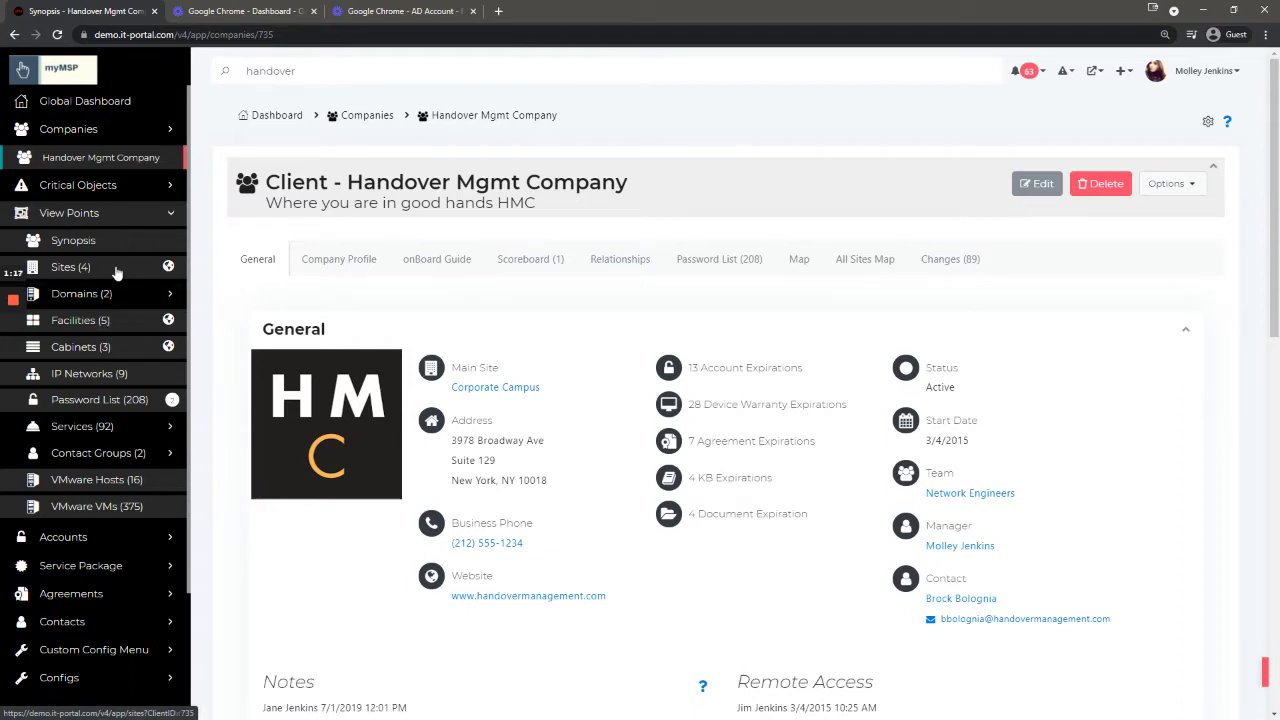
pyautogui.click(70, 276)
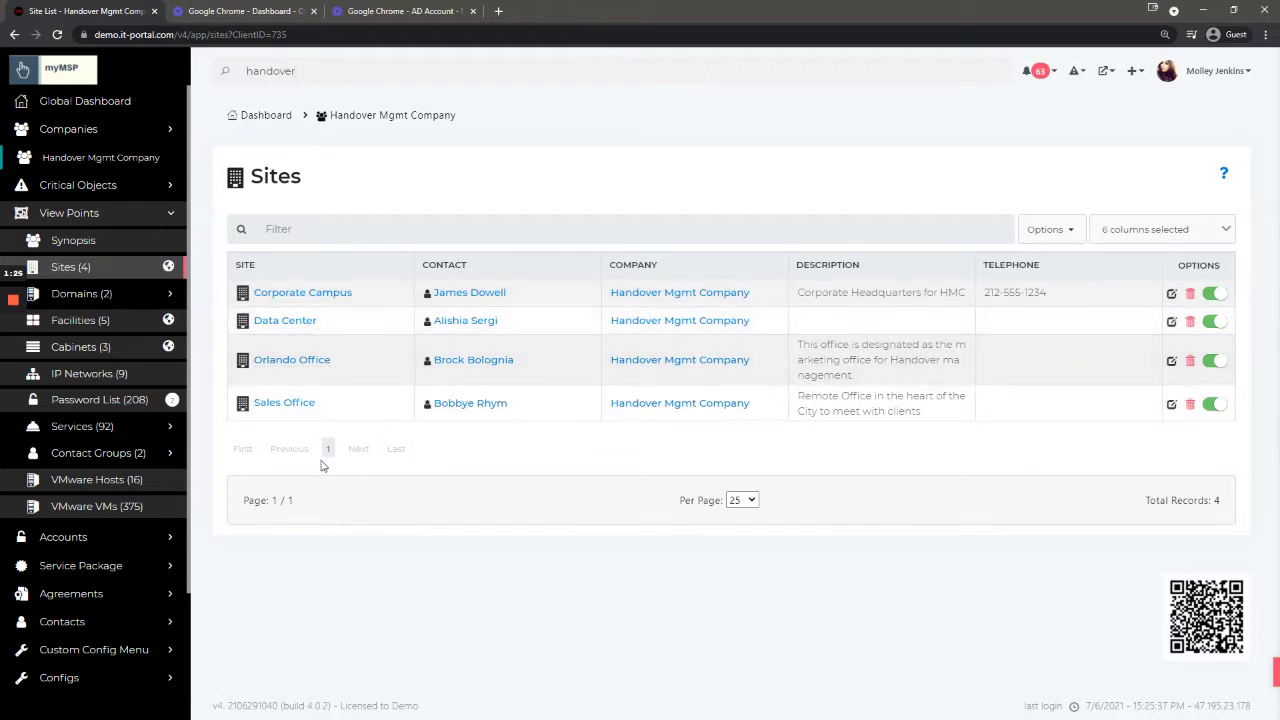
pyautogui.click(79, 300)
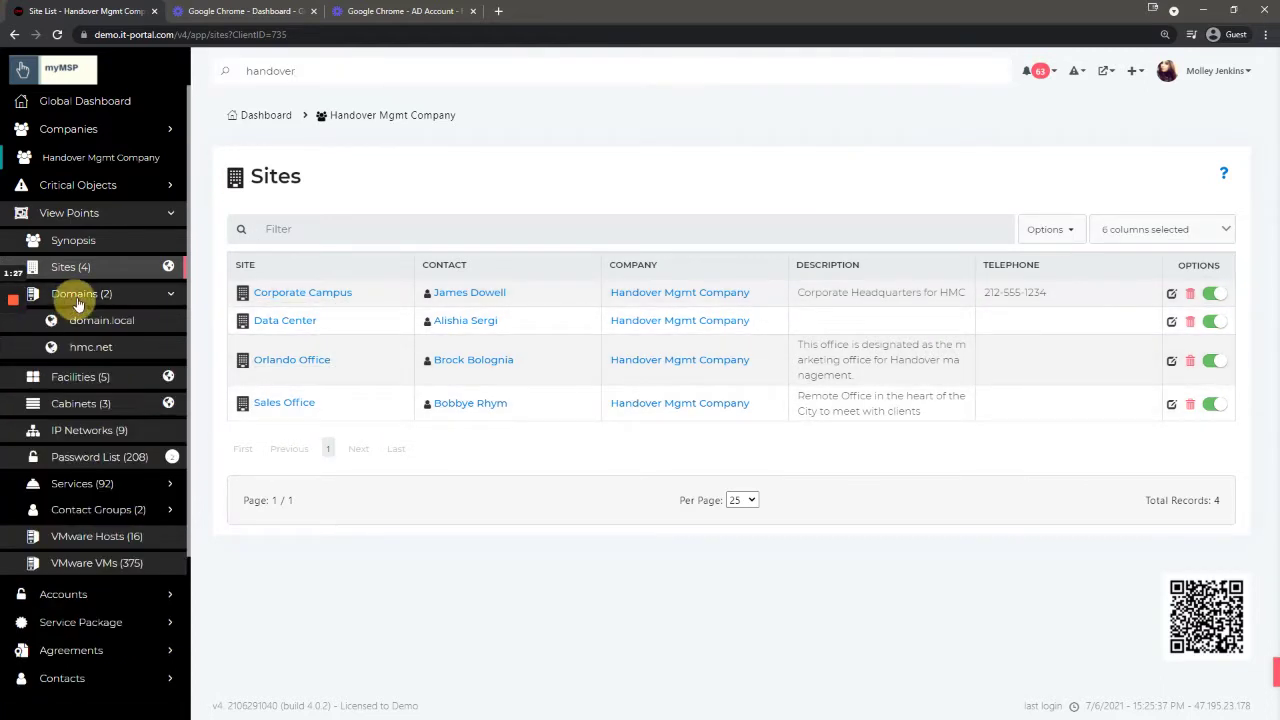
pyautogui.click(77, 298)
pyautogui.click(77, 300)
pyautogui.click(80, 319)
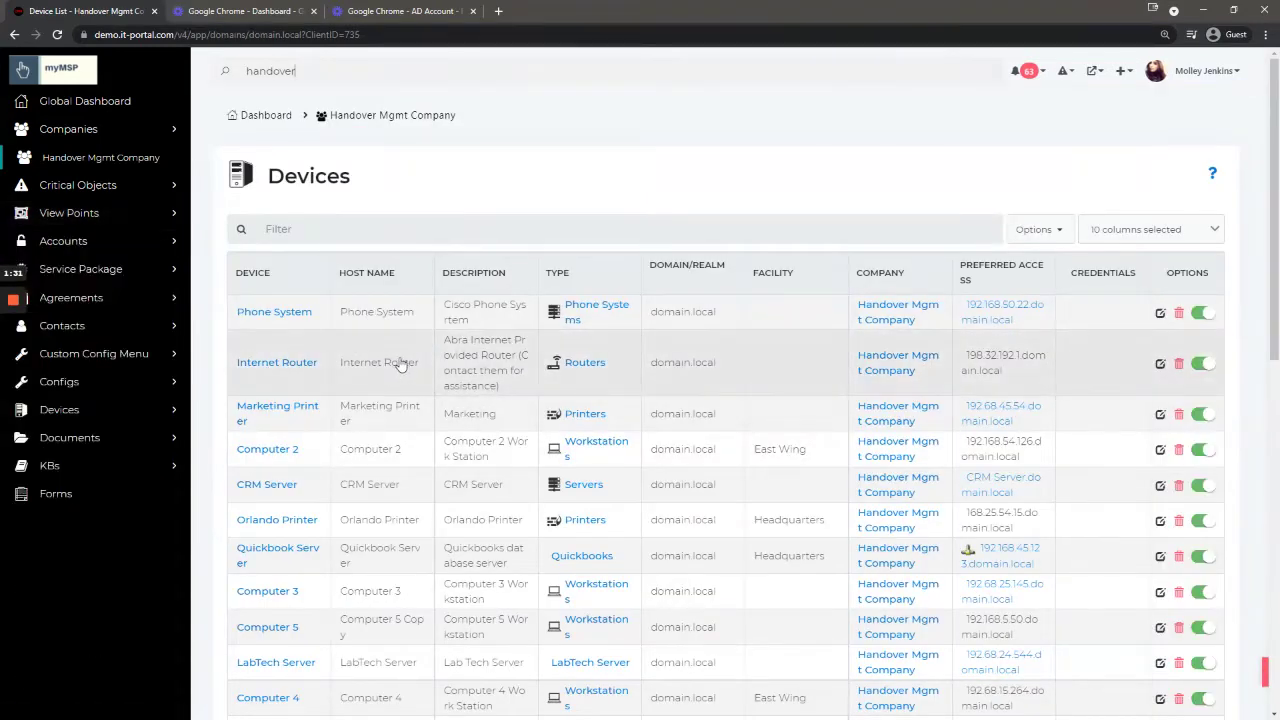
# View the company's facilities and the devices housed in its Rack 1 cabinet
pyautogui.click(114, 212)
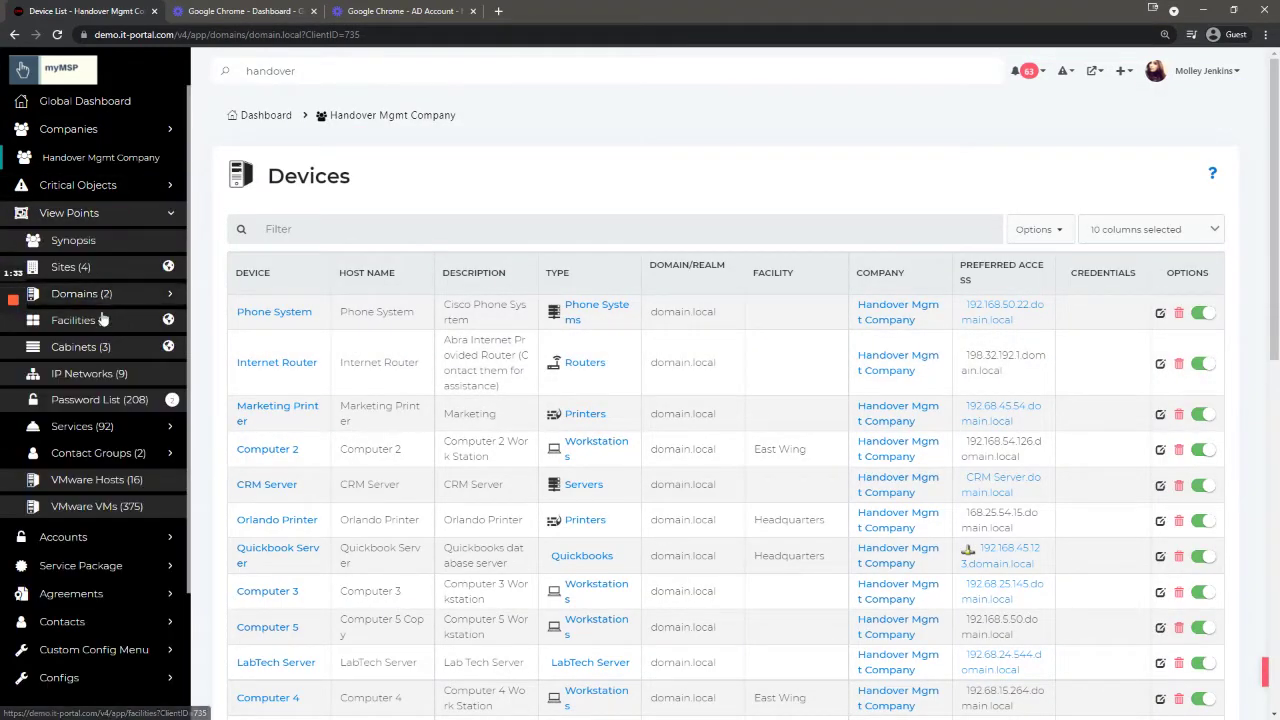
pyautogui.click(100, 330)
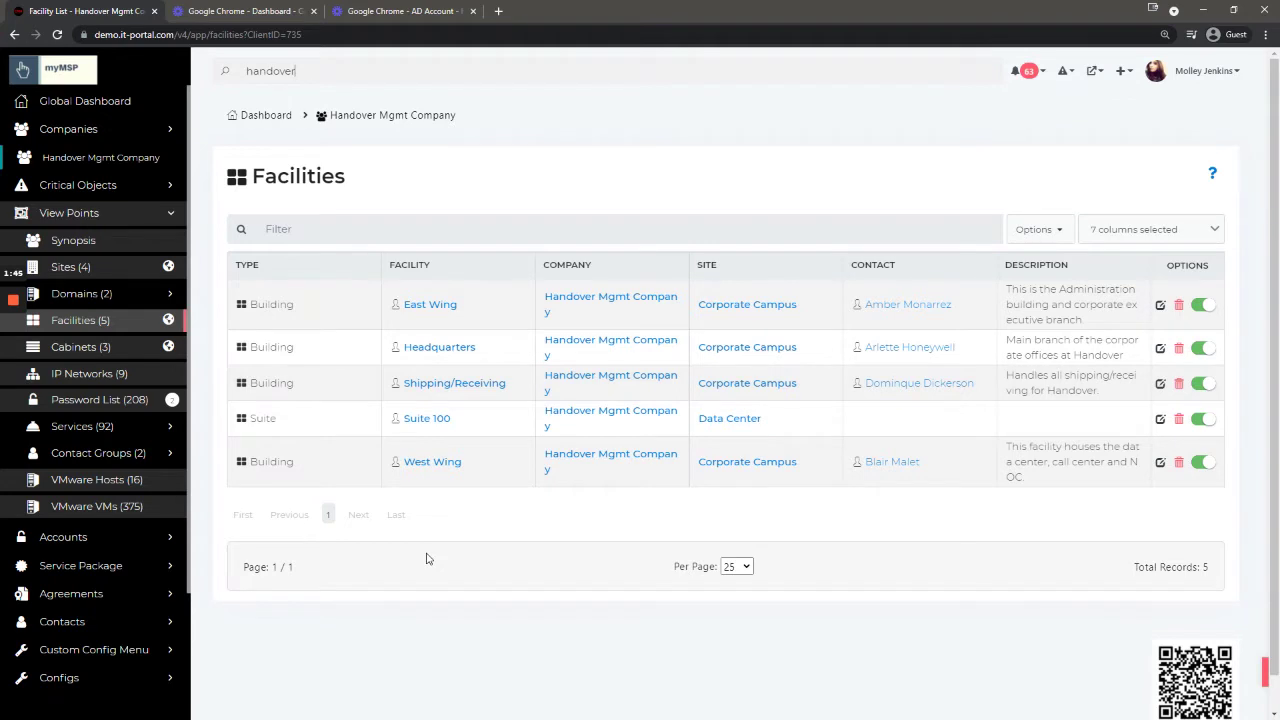
pyautogui.click(62, 348)
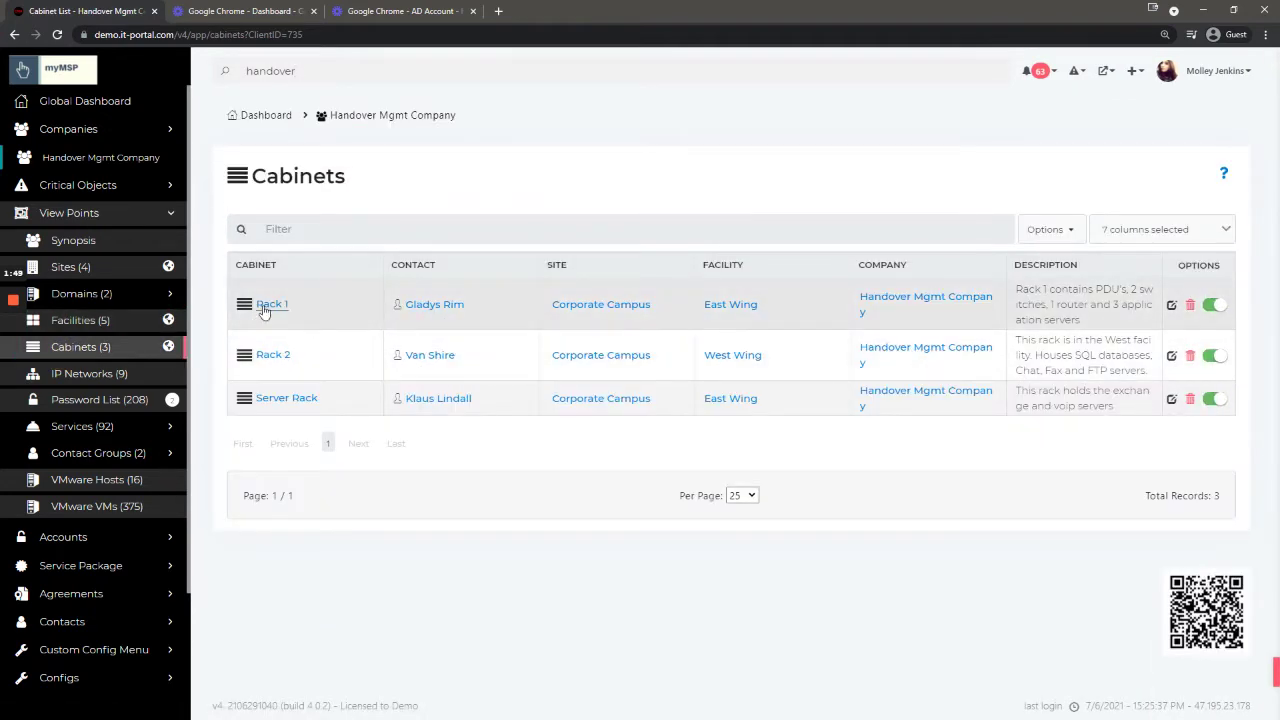
pyautogui.click(264, 305)
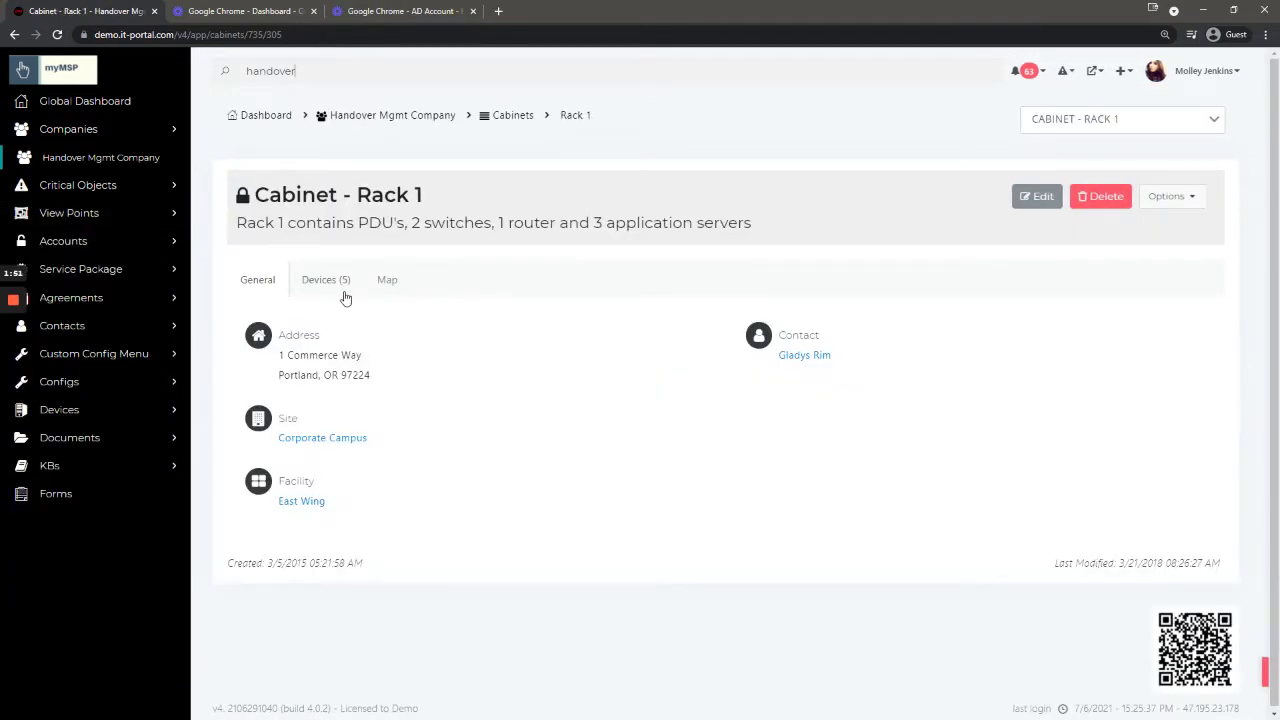
pyautogui.click(343, 290)
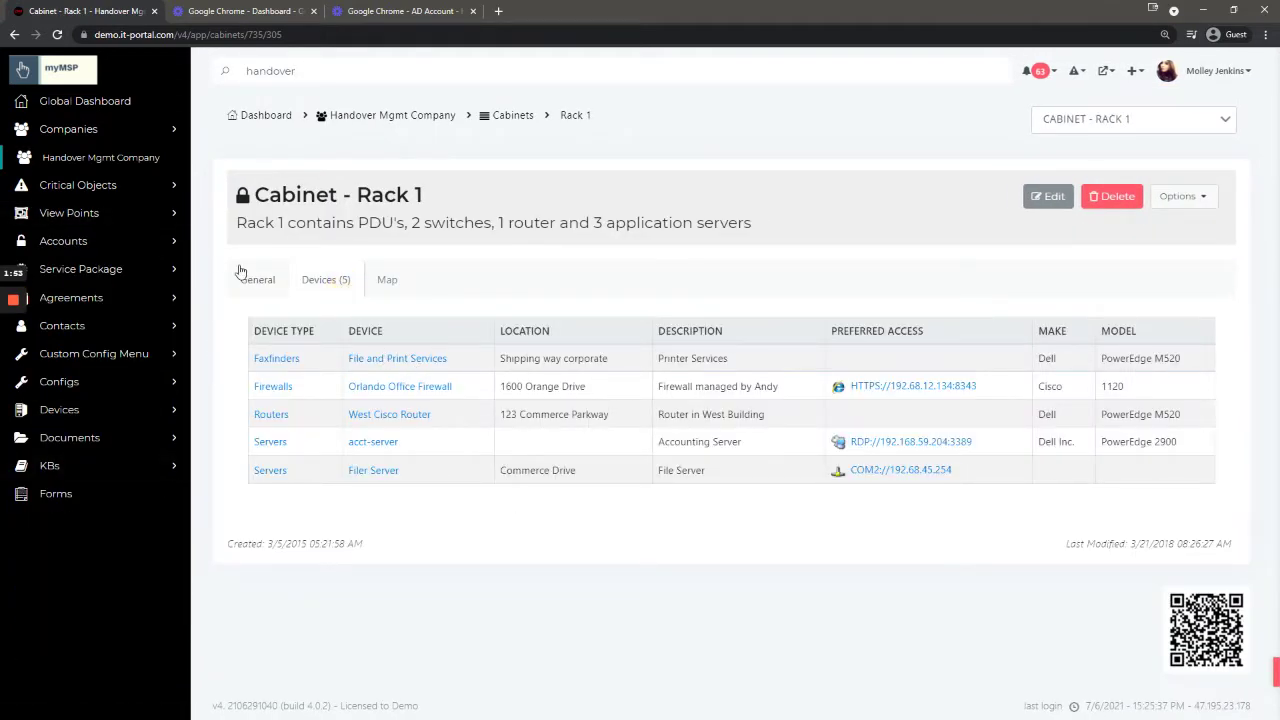
# View Handover Mgmt Company's IP networks and its password list
pyautogui.click(115, 213)
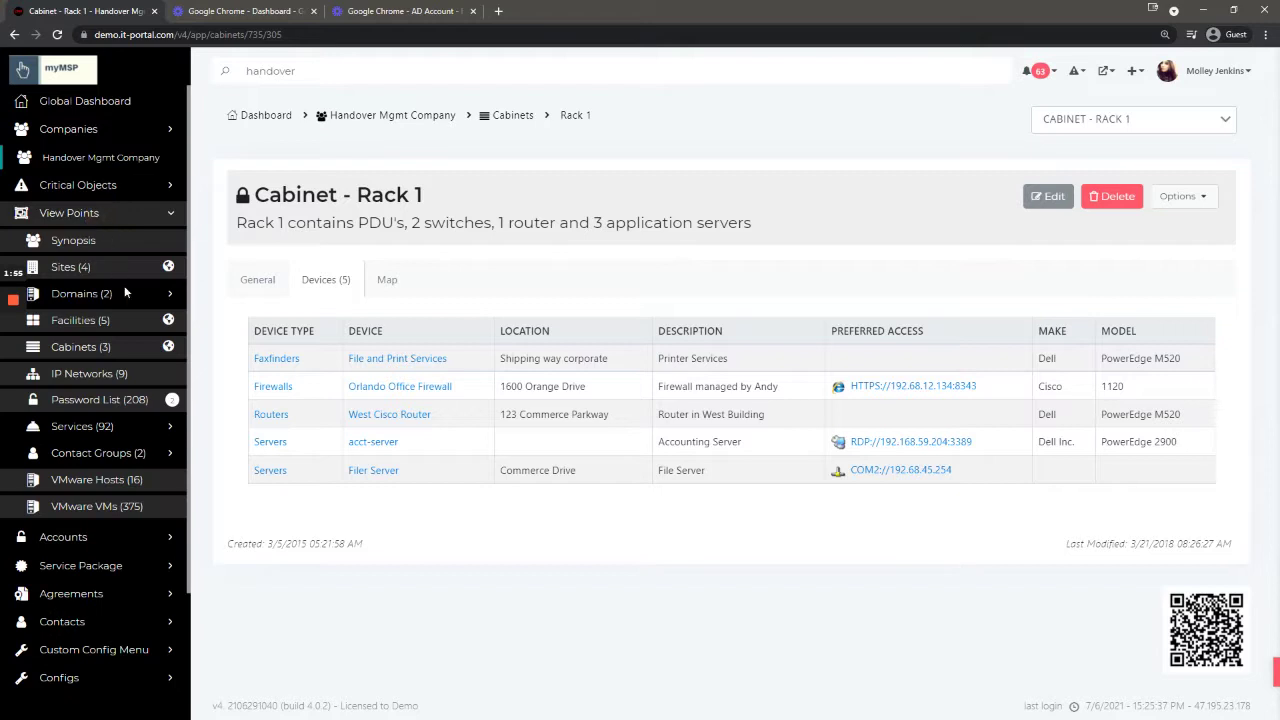
pyautogui.click(80, 377)
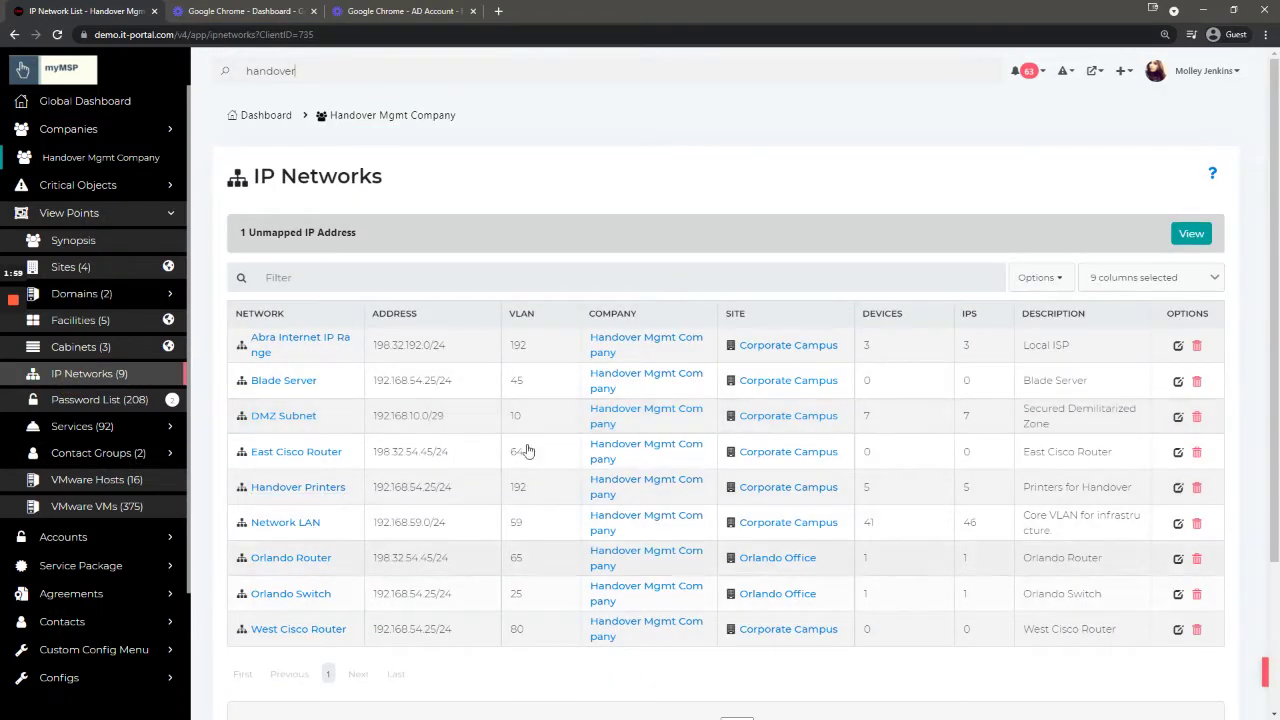
pyautogui.click(118, 404)
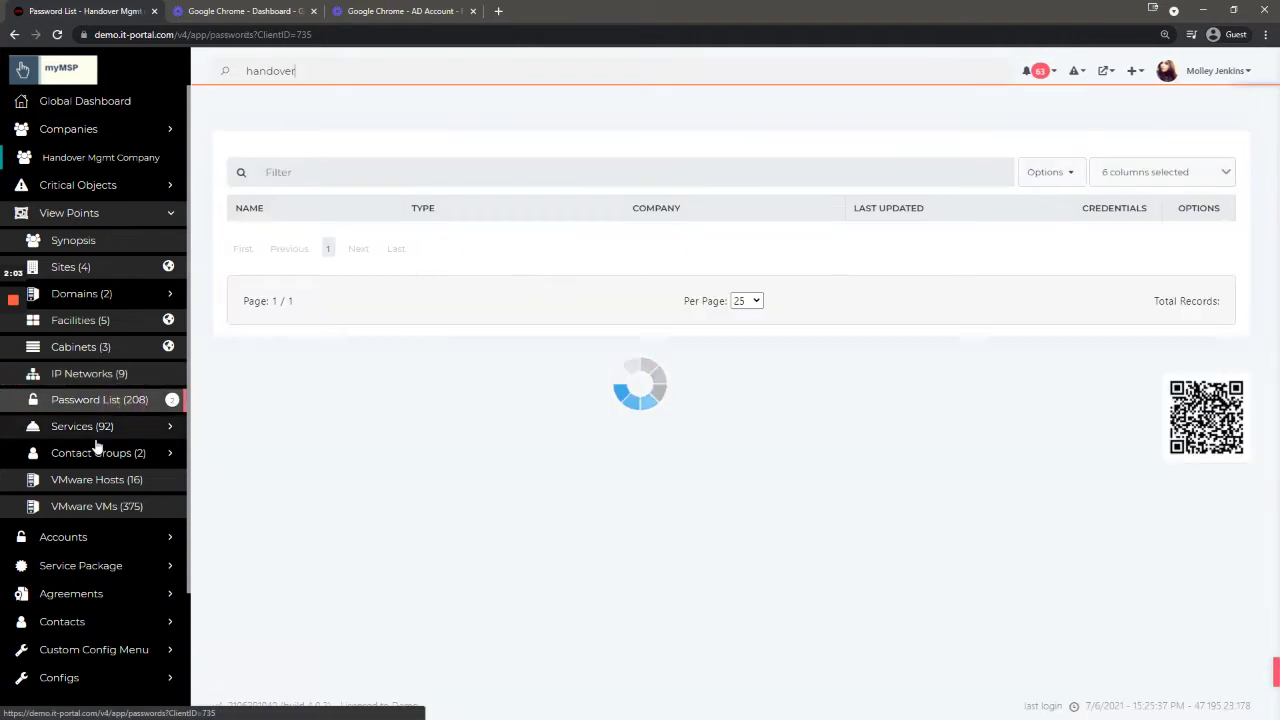
# List the company's devices that provide the DNS service, and glance over the remaining view points
pyautogui.click(94, 430)
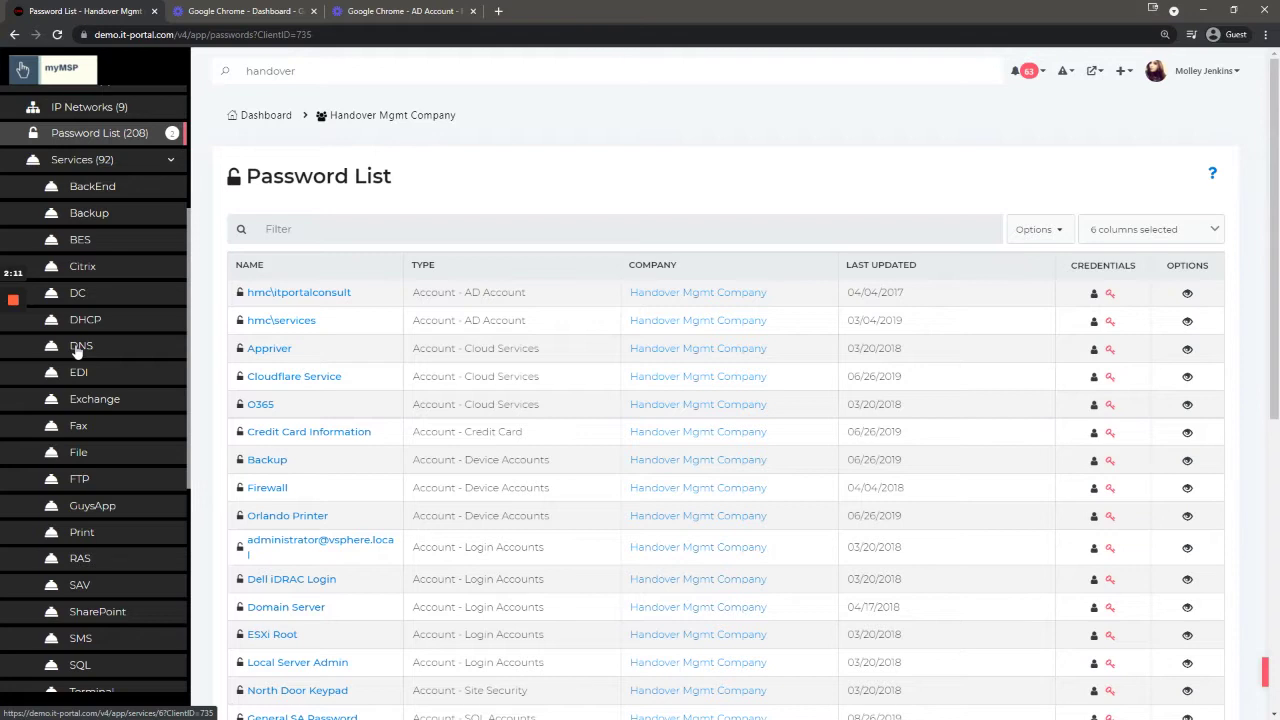
pyautogui.click(80, 348)
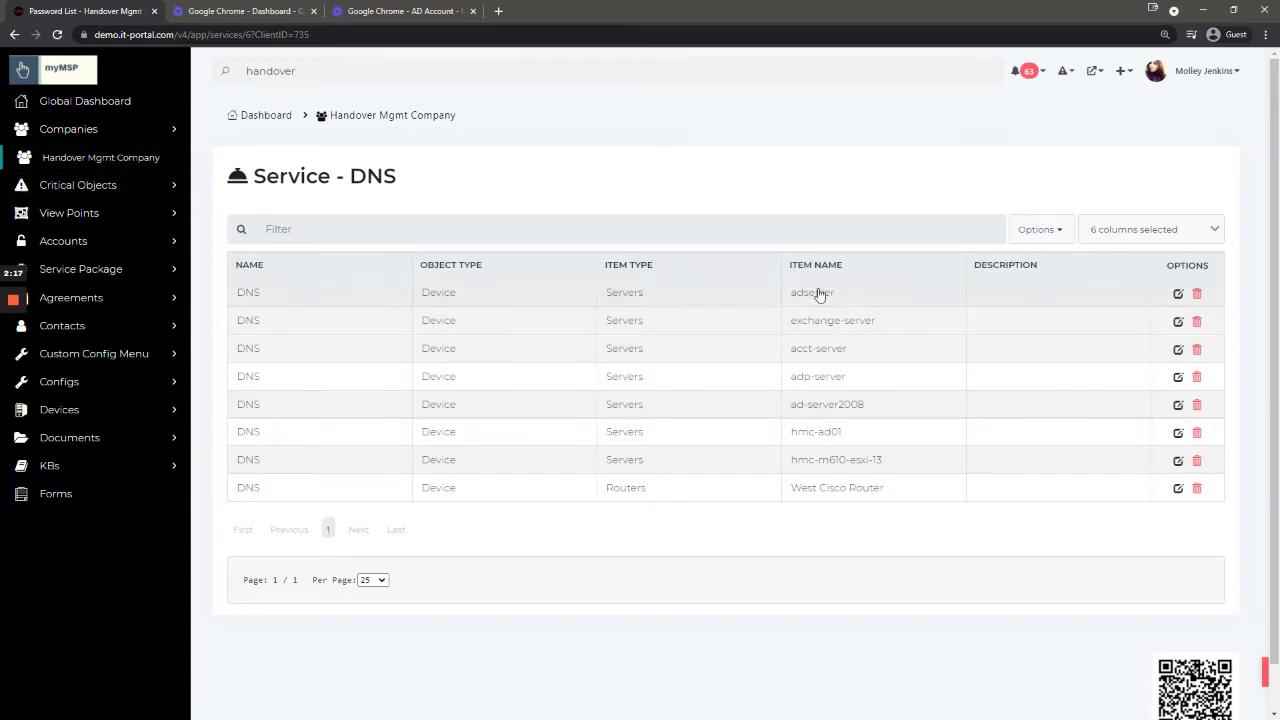
pyautogui.click(90, 215)
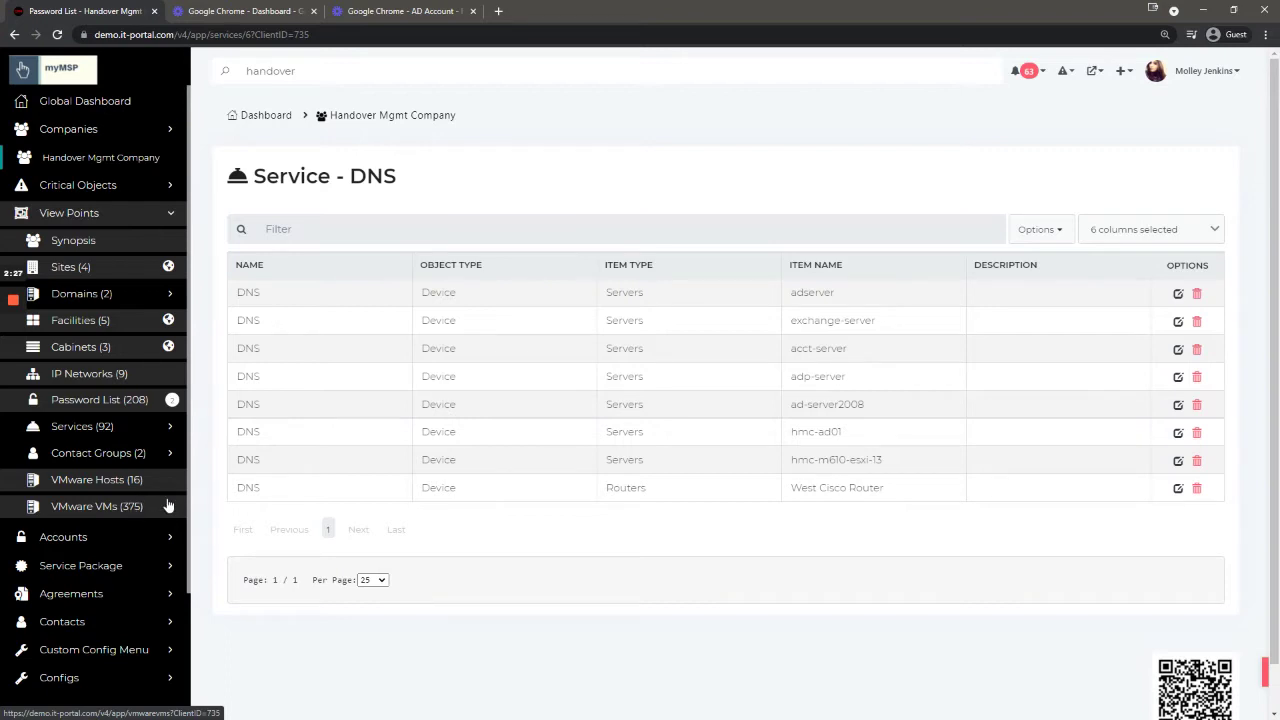
pyautogui.click(72, 212)
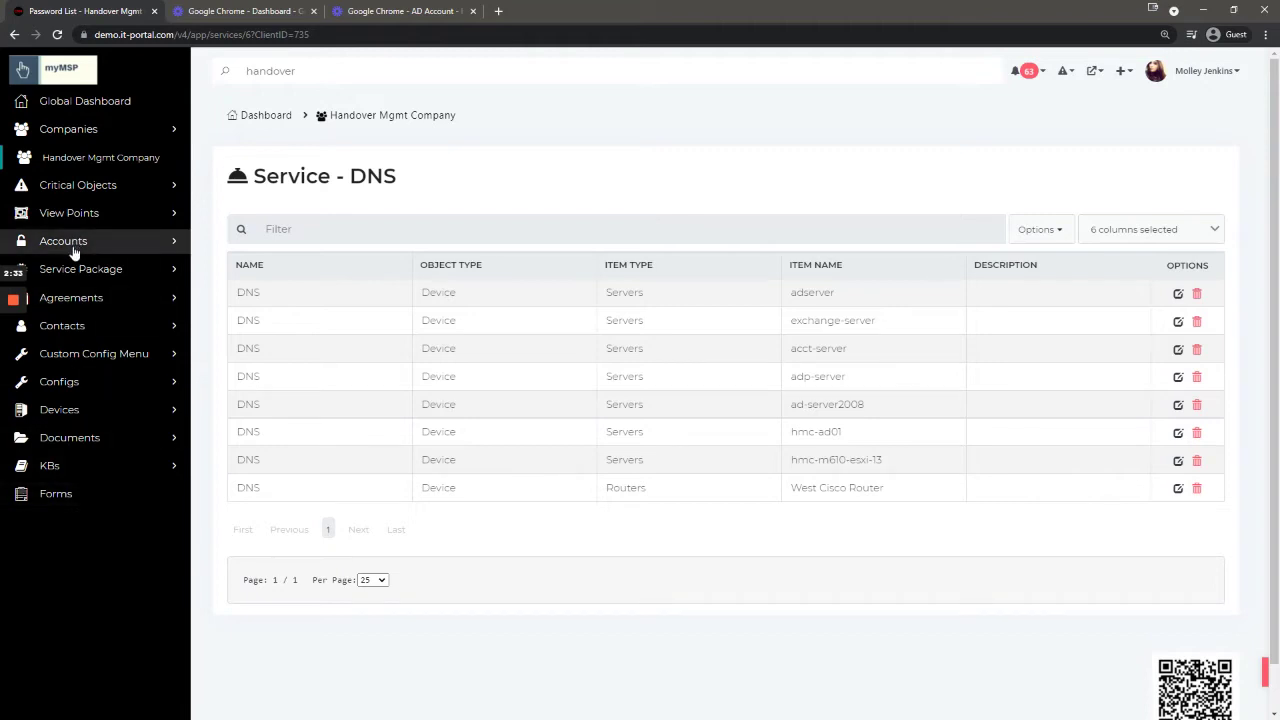
# Search the company's devices for "vrtx", open the Dell-VRTX blade chassis and acknowledge its note
pyautogui.click(68, 409)
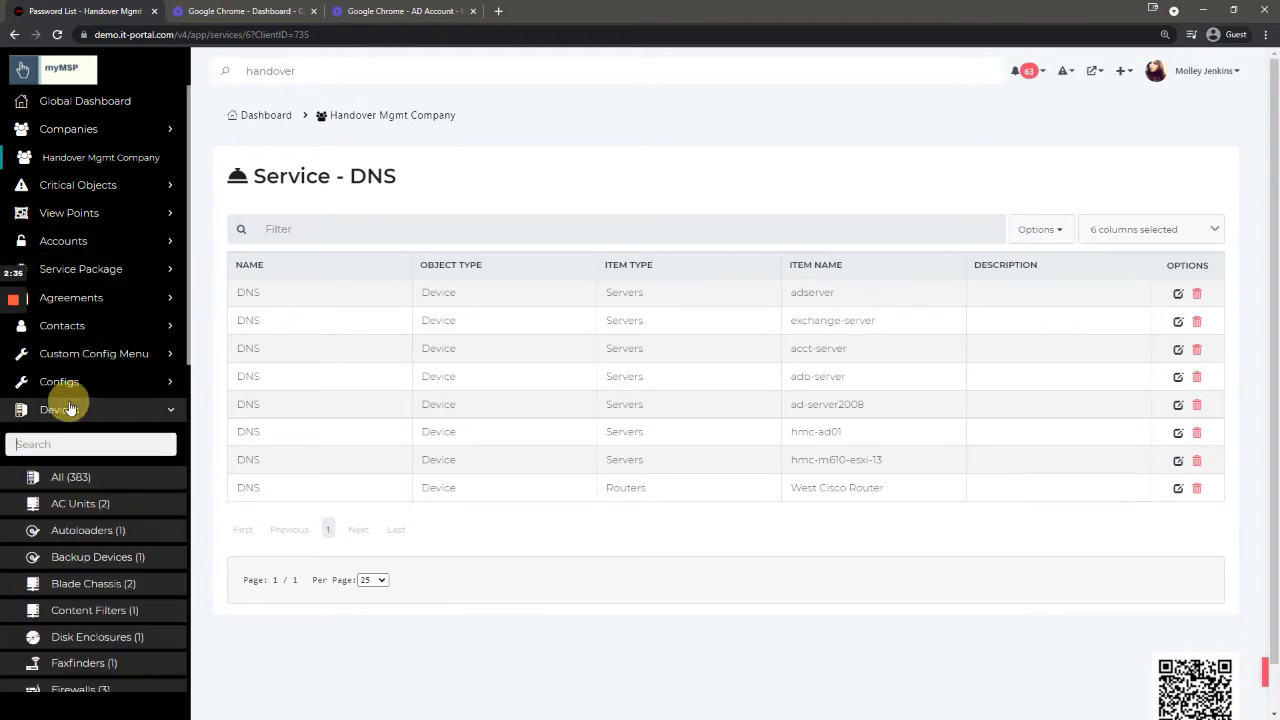
pyautogui.scroll(-3, 80, 600)
pyautogui.scroll(3, 95, 500)
pyautogui.click(40, 446)
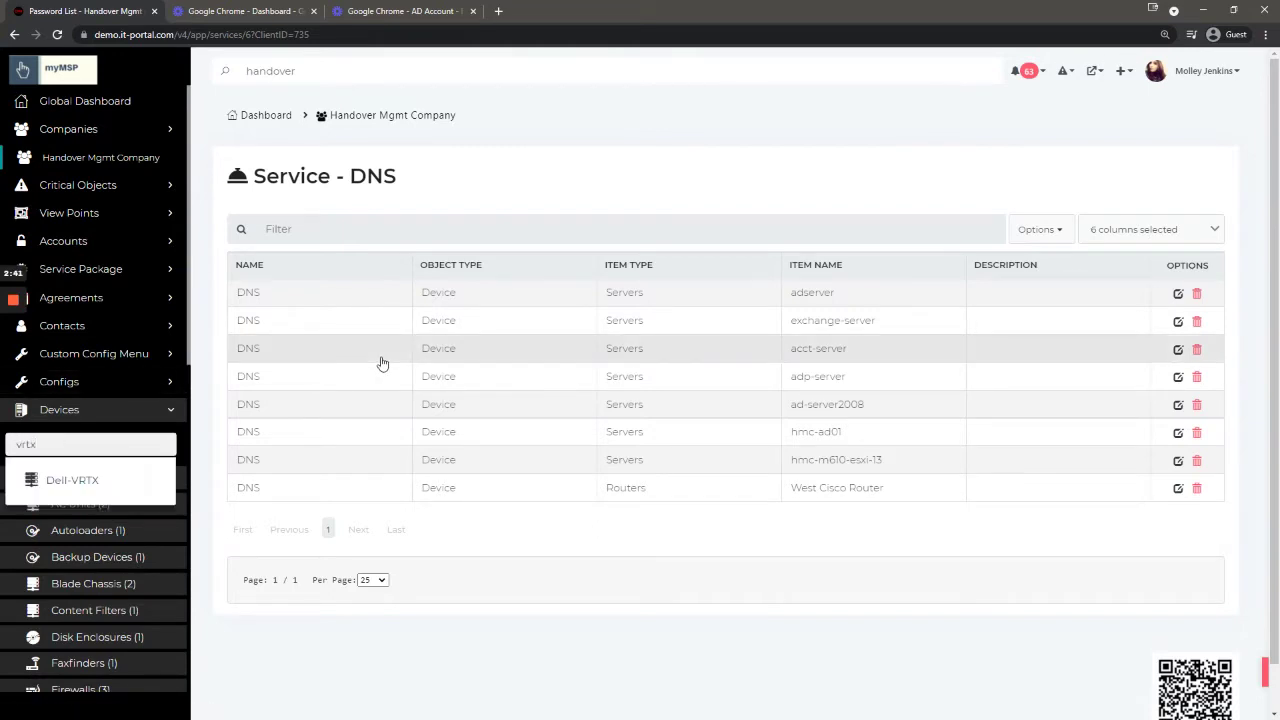
pyautogui.click(124, 481)
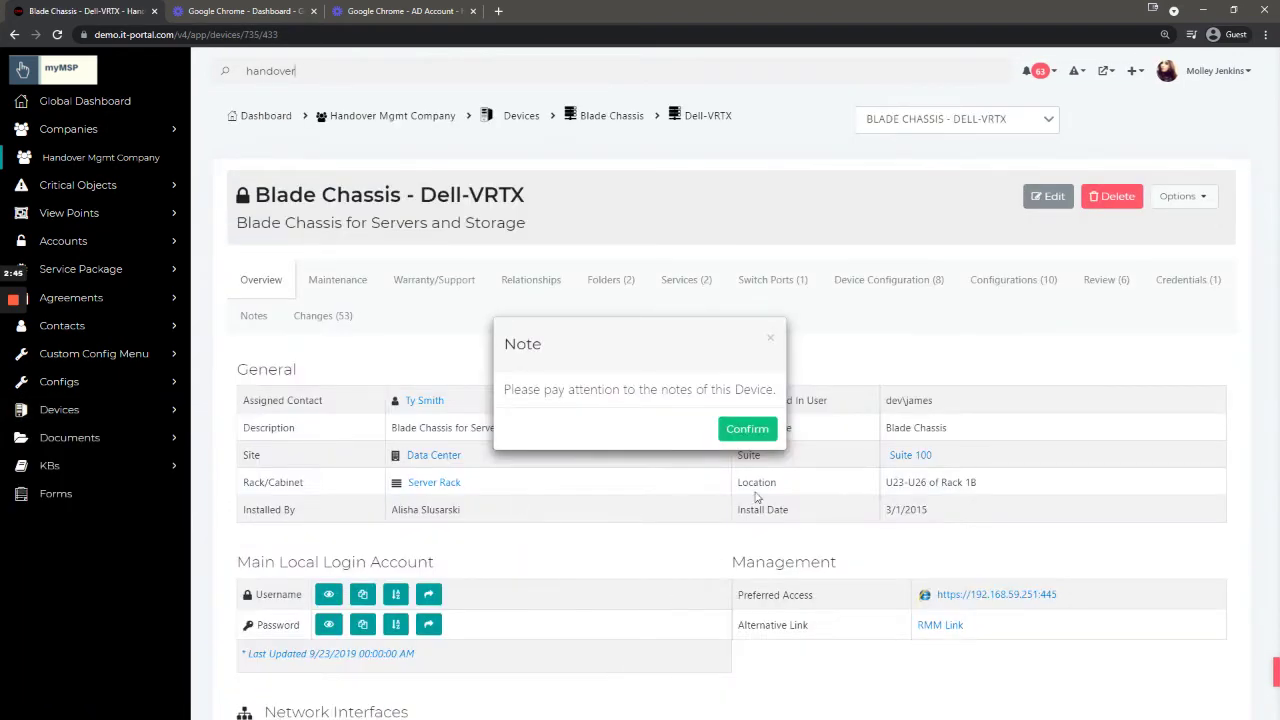
pyautogui.click(748, 429)
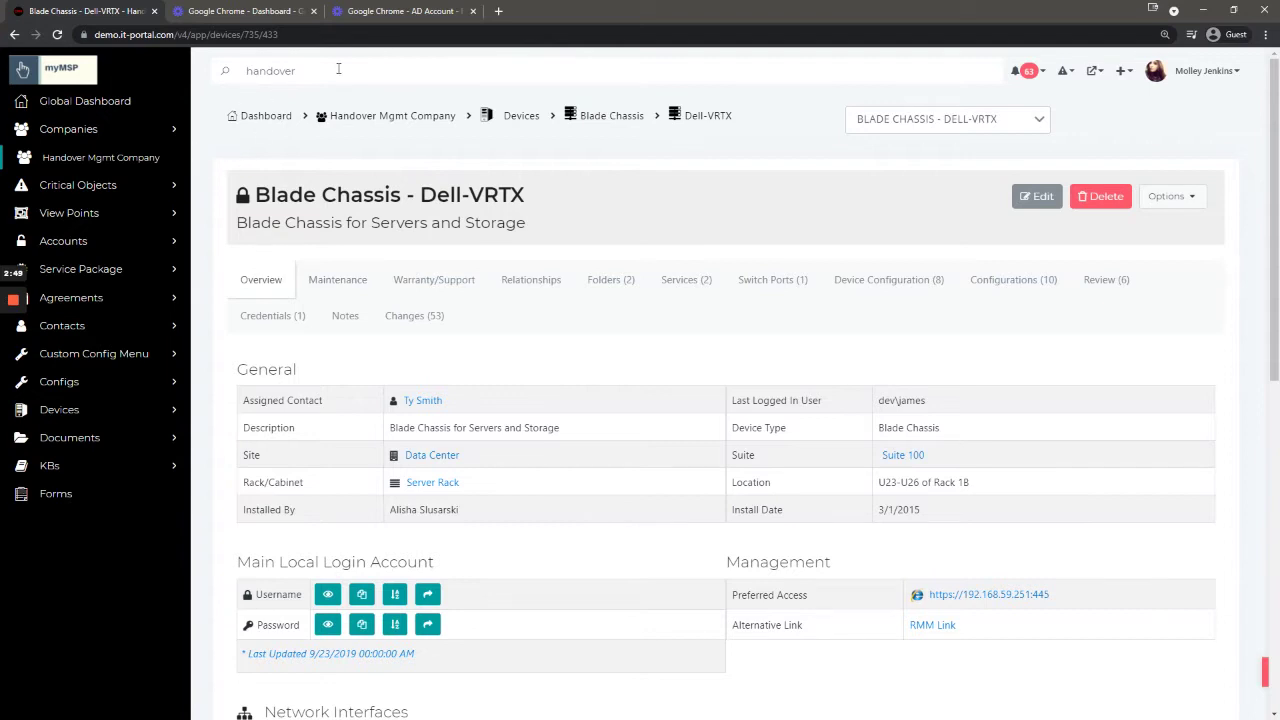
# Search the whole portal for "handover", and replace that search with "vrtx"
pyautogui.doubleClick(323, 71)
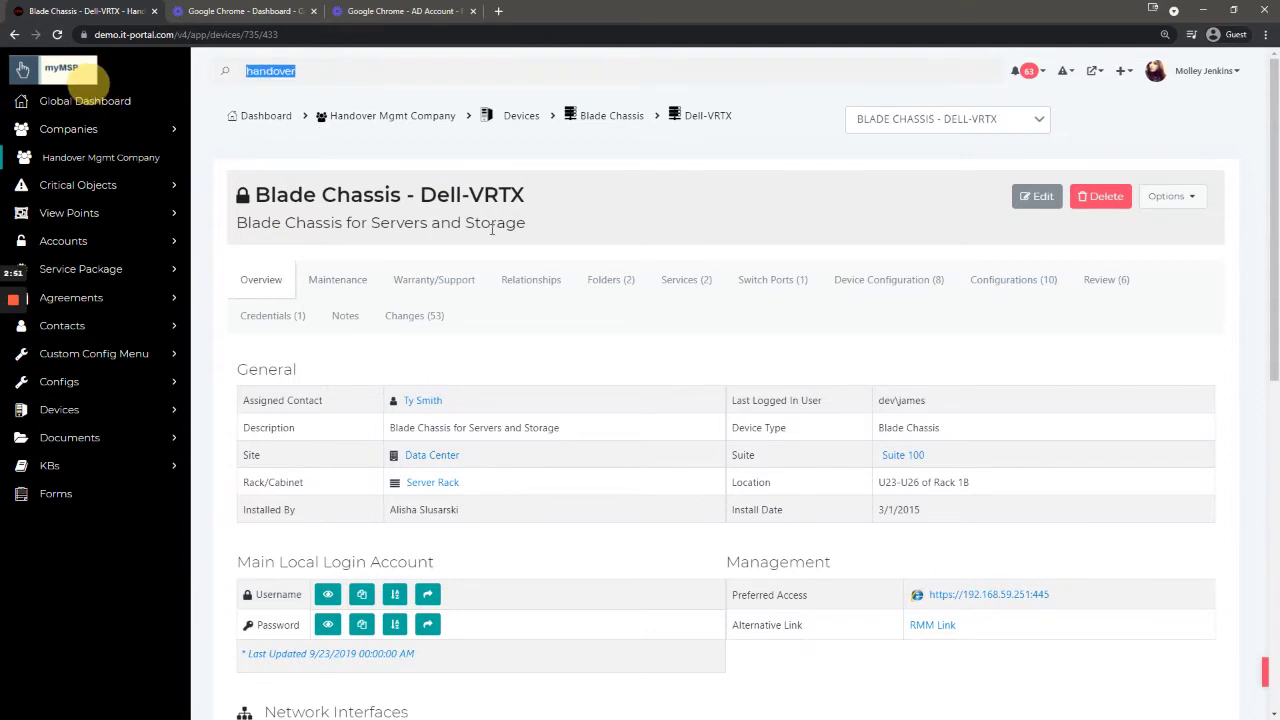
pyautogui.press('BackSpace')
pyautogui.write('han')
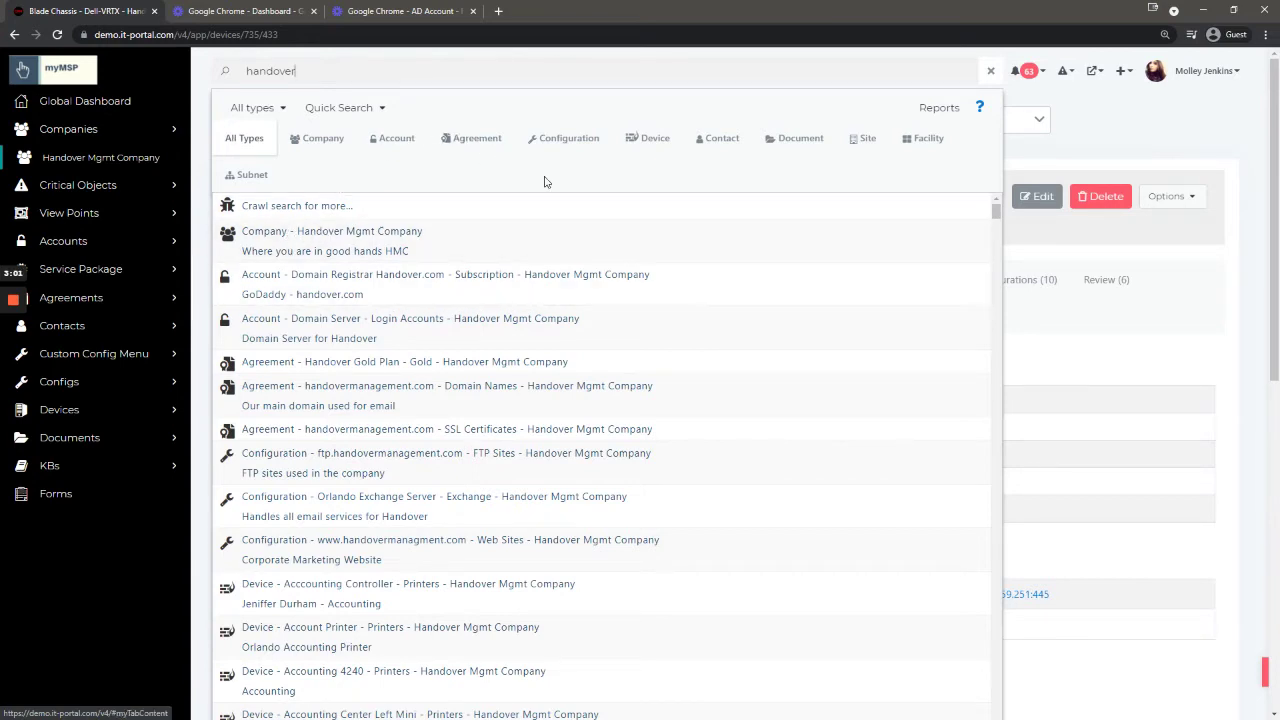
pyautogui.click(658, 150)
pyautogui.press('Escape')
pyautogui.write('rtx')
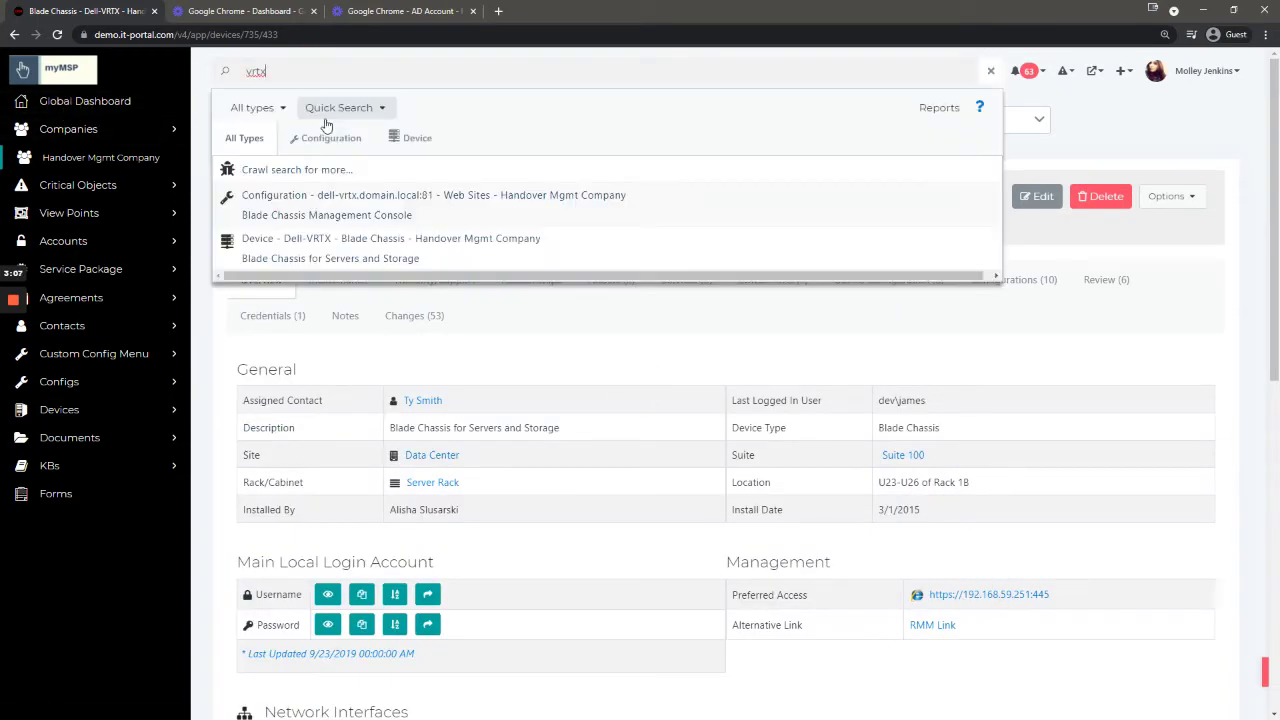
# Narrow the "vrtx" search results to devices, look over the available search modes, and close the results
pyautogui.scroll(-2, 242, 150)
pyautogui.scroll(2, 242, 150)
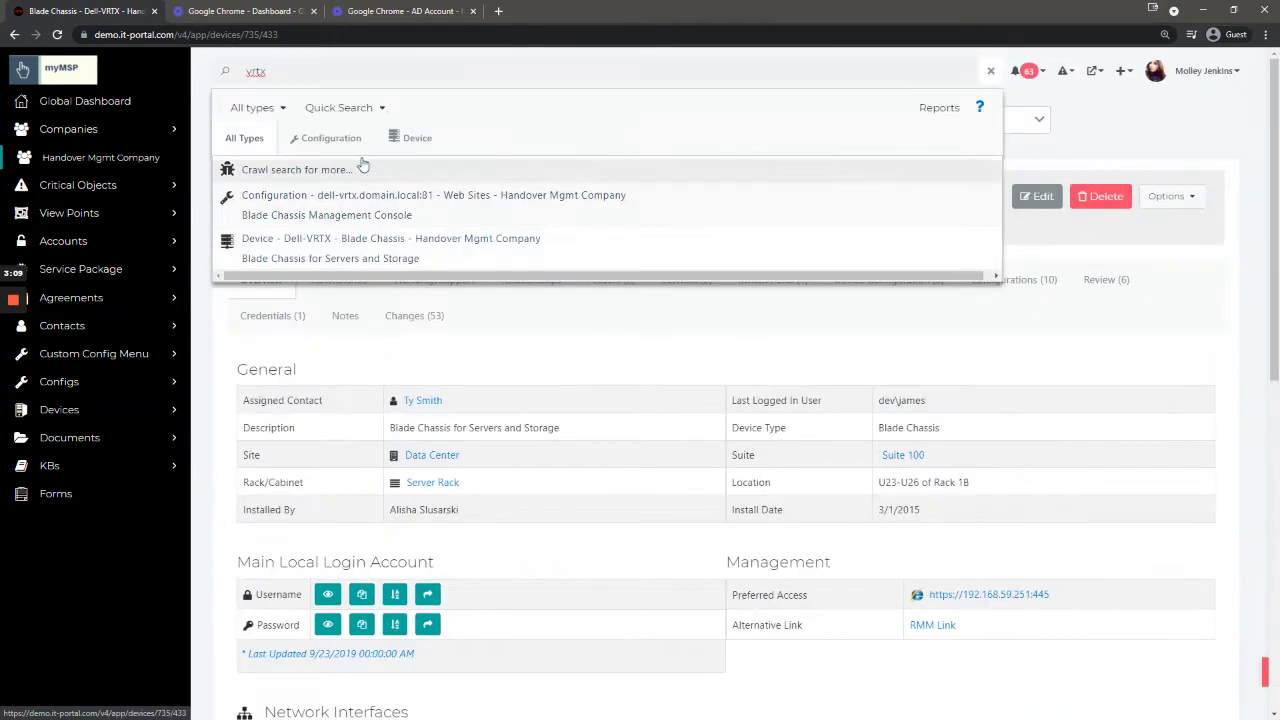
pyautogui.click(430, 137)
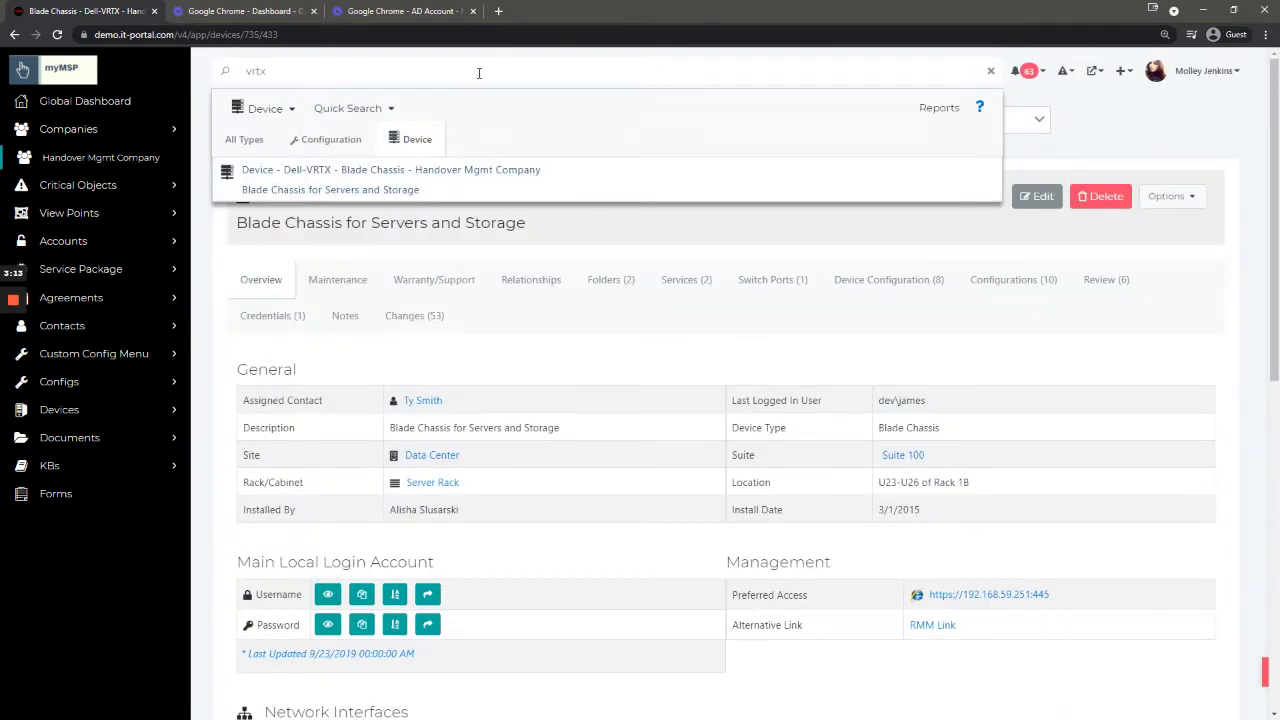
pyautogui.click(353, 107)
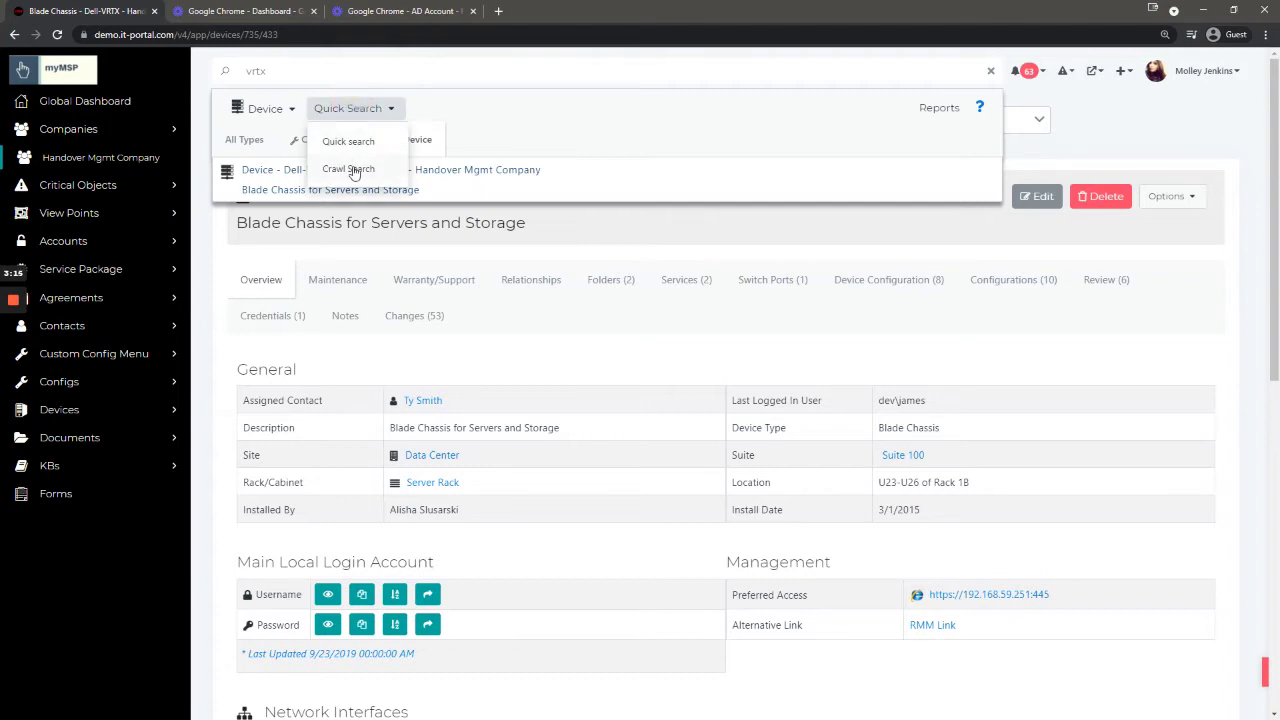
pyautogui.click(606, 108)
pyautogui.click(358, 108)
pyautogui.click(355, 400)
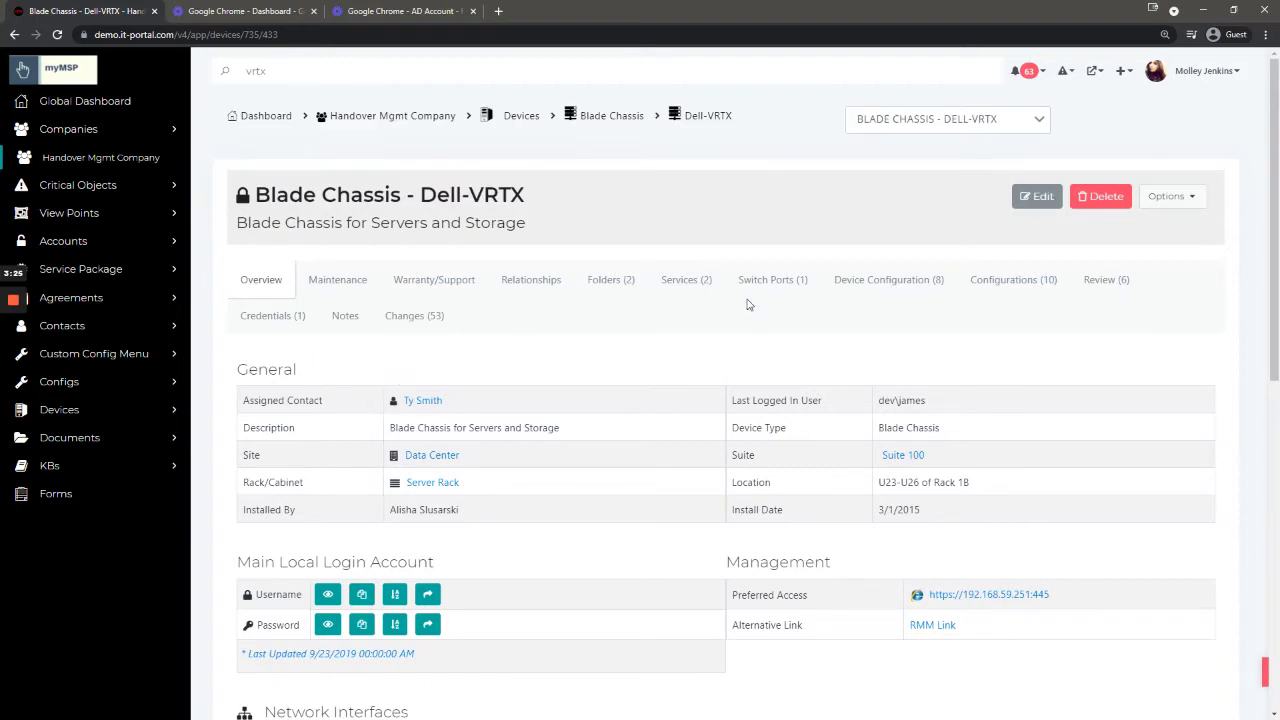
# View the notes of the Dell-VRTX blade chassis and highlight the contact's direct phone number
pyautogui.click(342, 318)
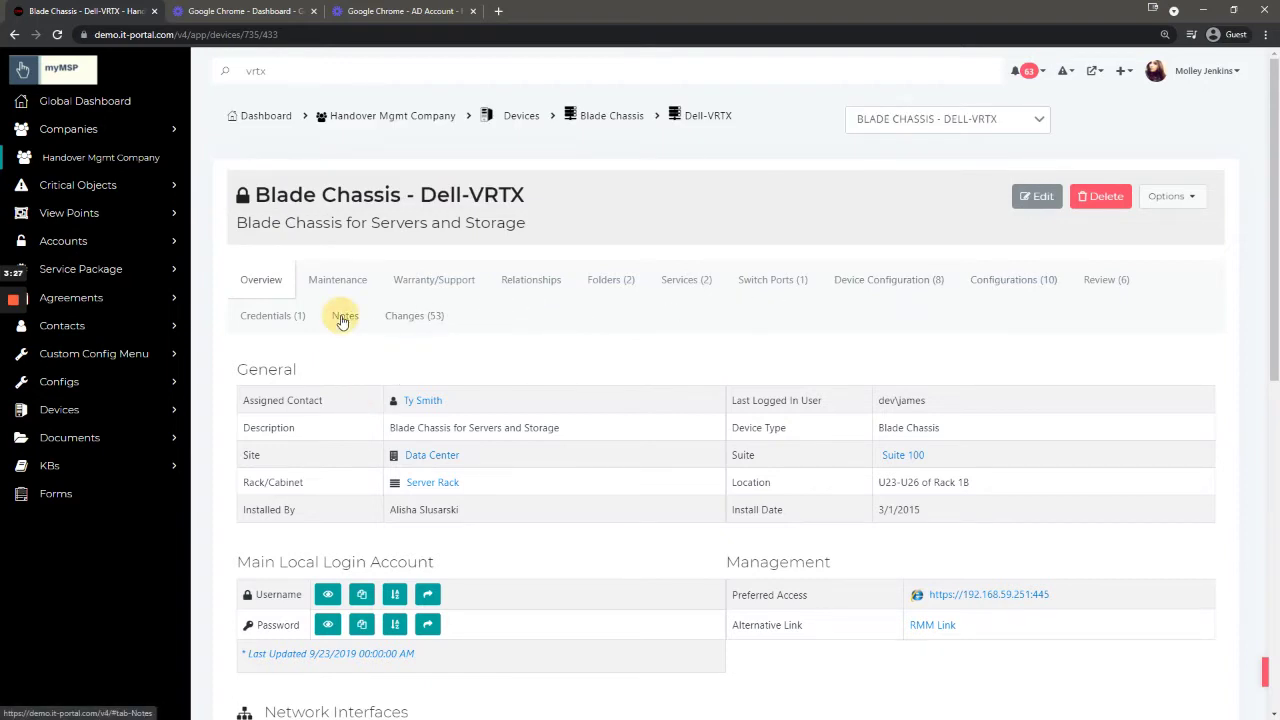
pyautogui.moveTo(409, 522); pyautogui.dragTo(325, 516)
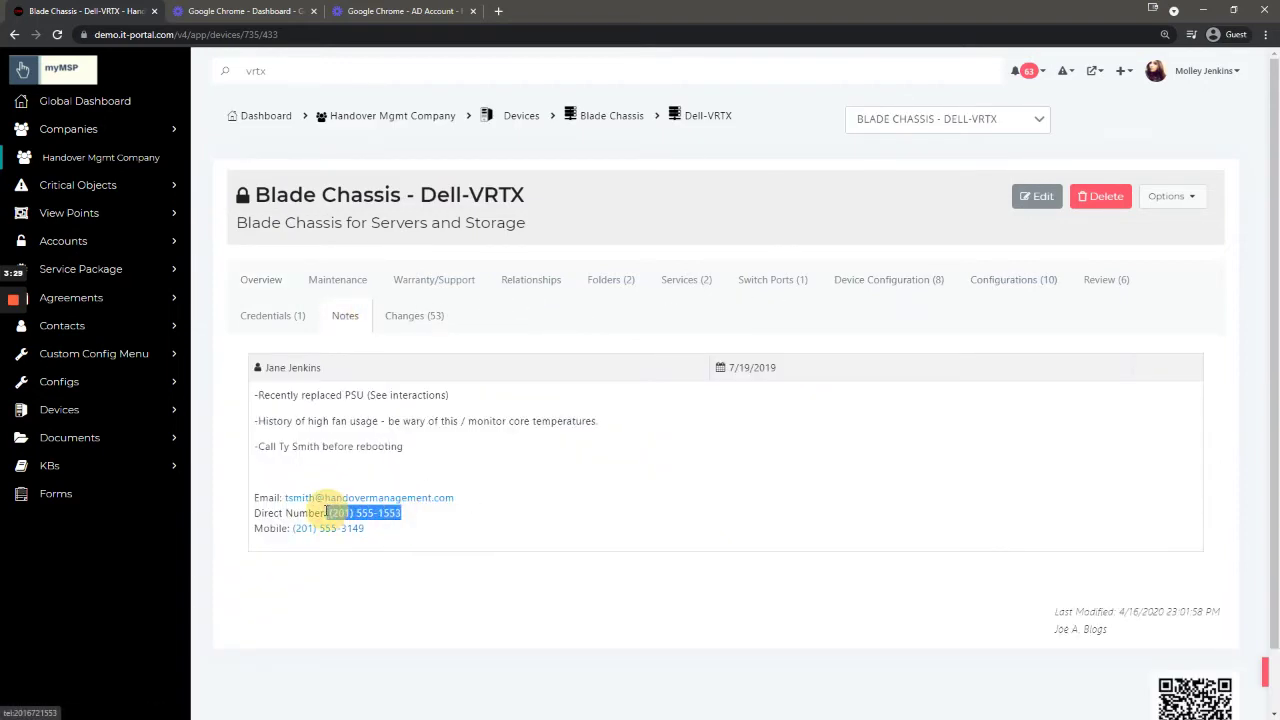
pyautogui.click(491, 445)
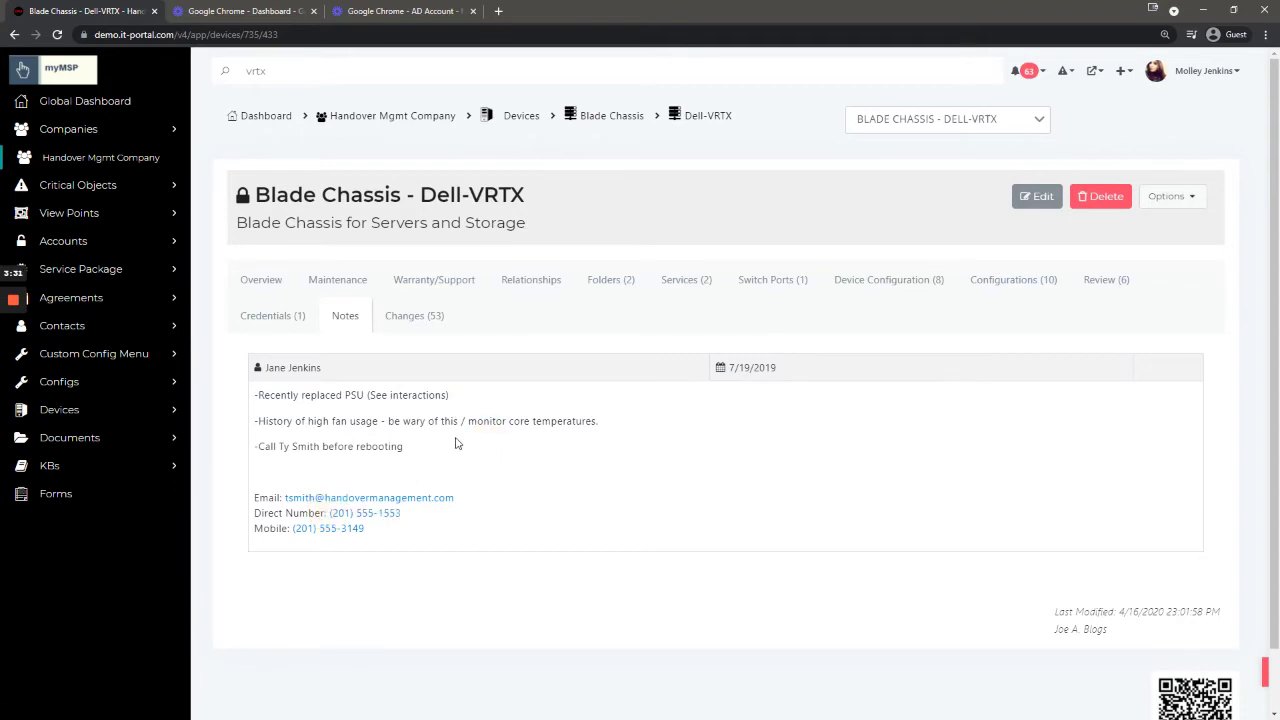
pyautogui.click(456, 443)
# Open the aol.com domain name from the expiring agreements alerts, acknowledging its note, and highlight its expiry date
pyautogui.click(1026, 74)
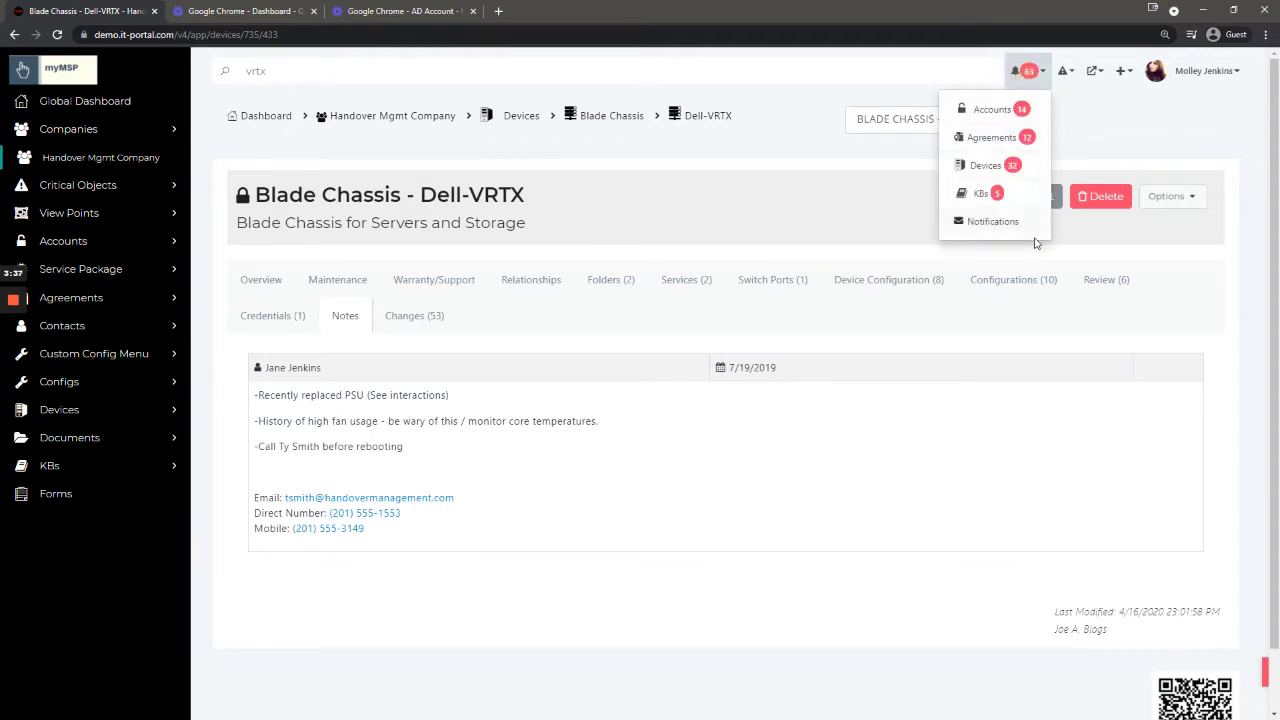
pyautogui.click(988, 137)
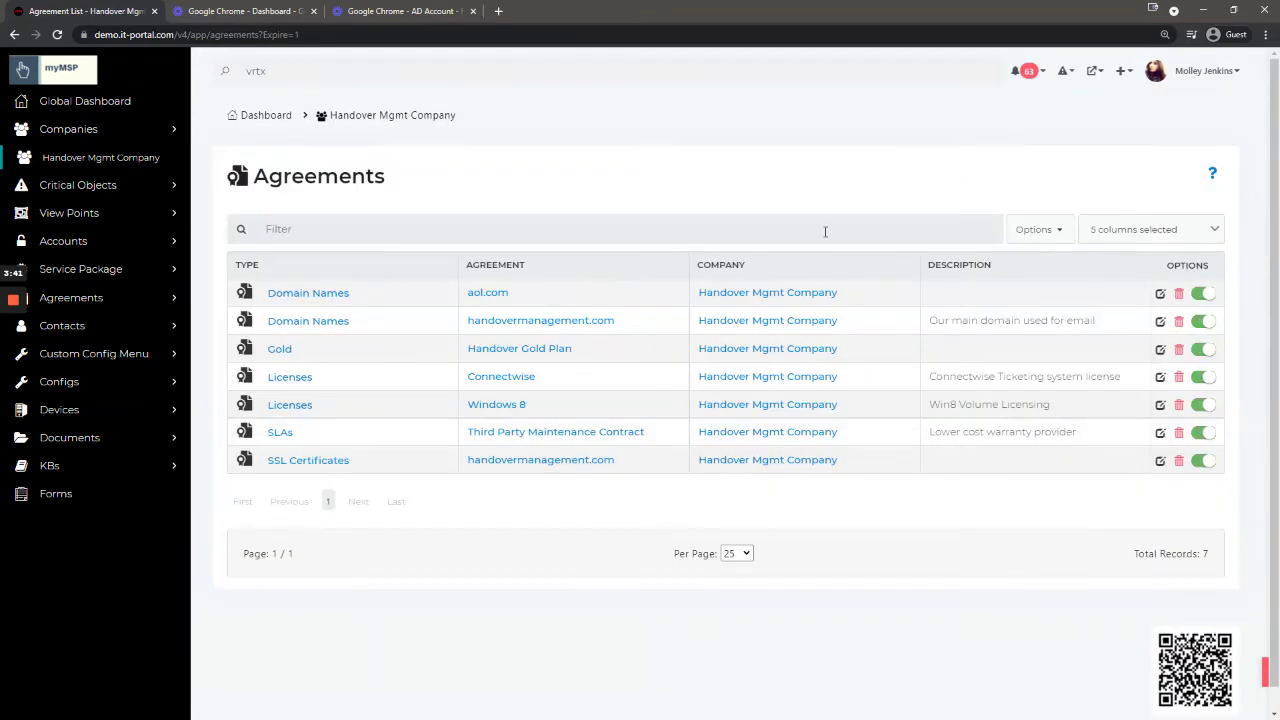
pyautogui.click(494, 294)
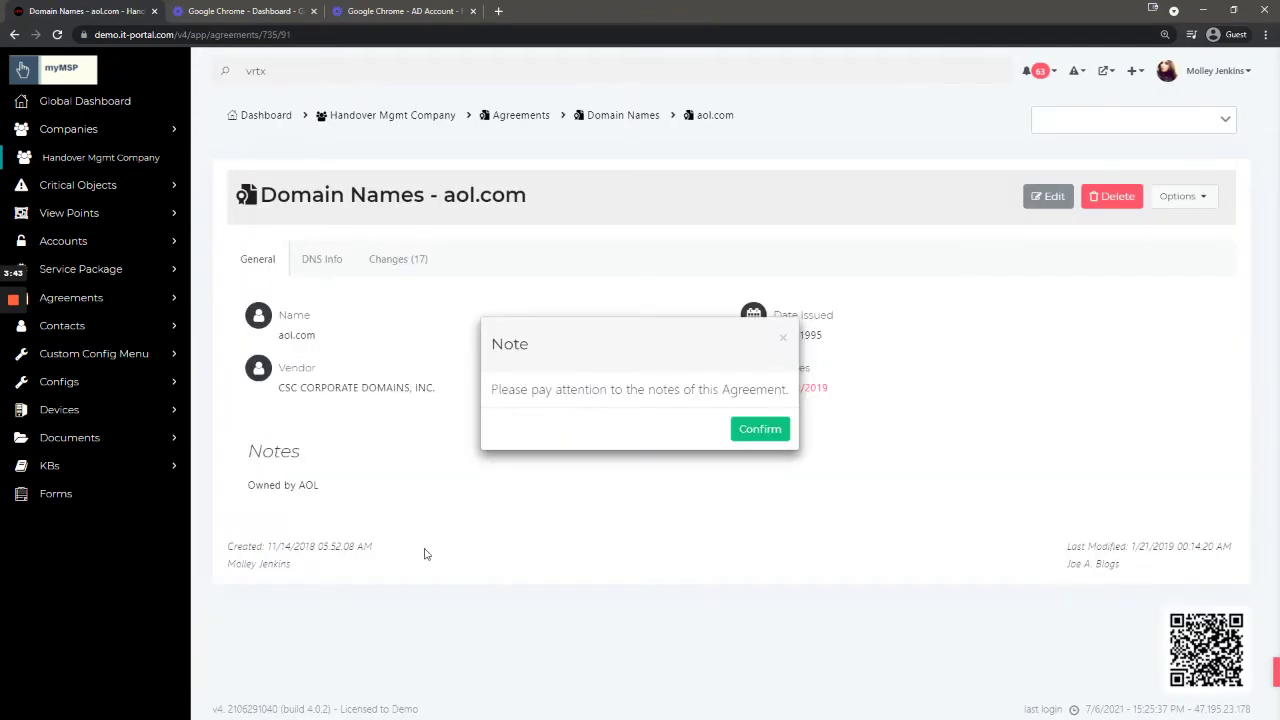
pyautogui.click(757, 429)
pyautogui.moveTo(863, 400); pyautogui.dragTo(749, 371)
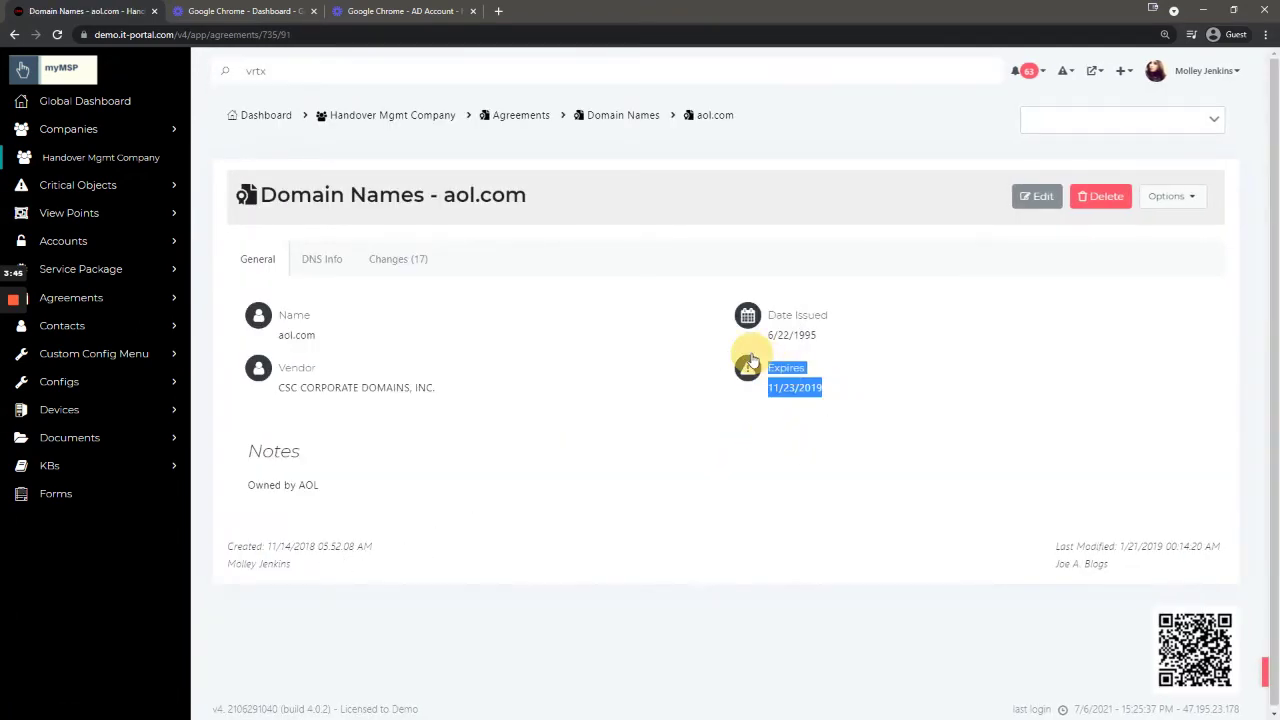
pyautogui.click(858, 394)
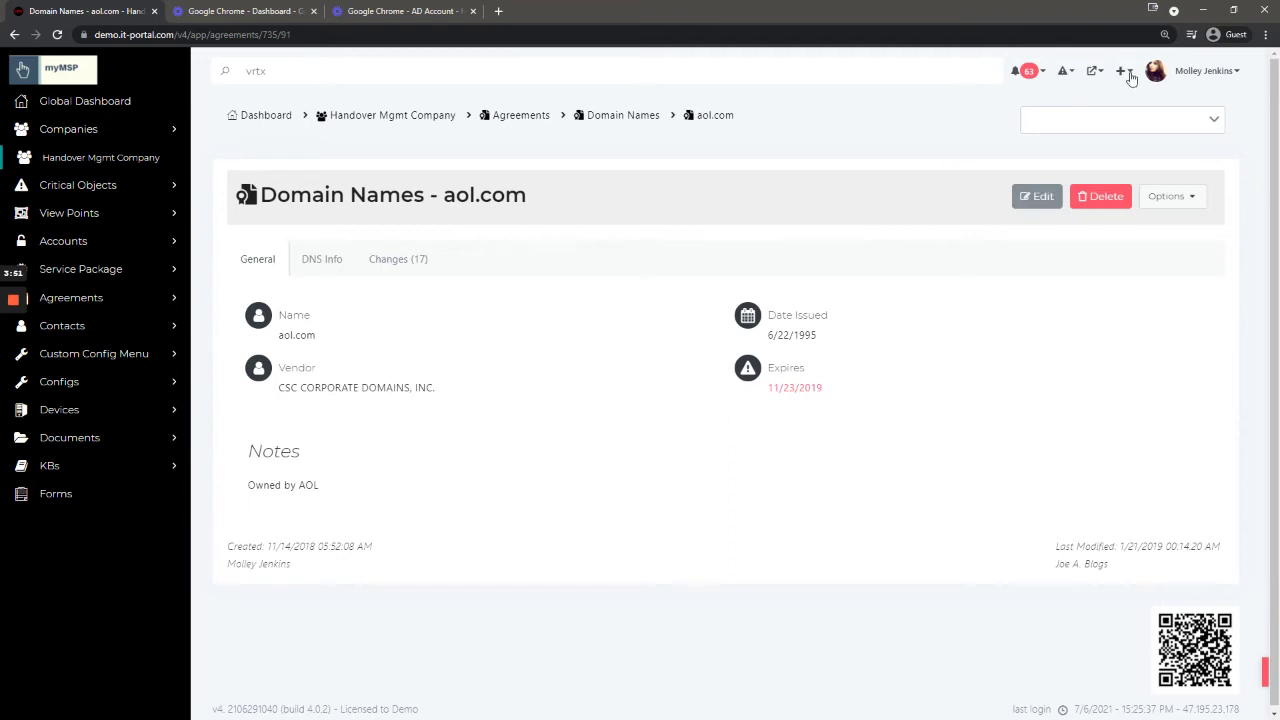
# Look over the critical object shortcuts and the list of external links, leaving both without opening an entry
pyautogui.click(1065, 76)
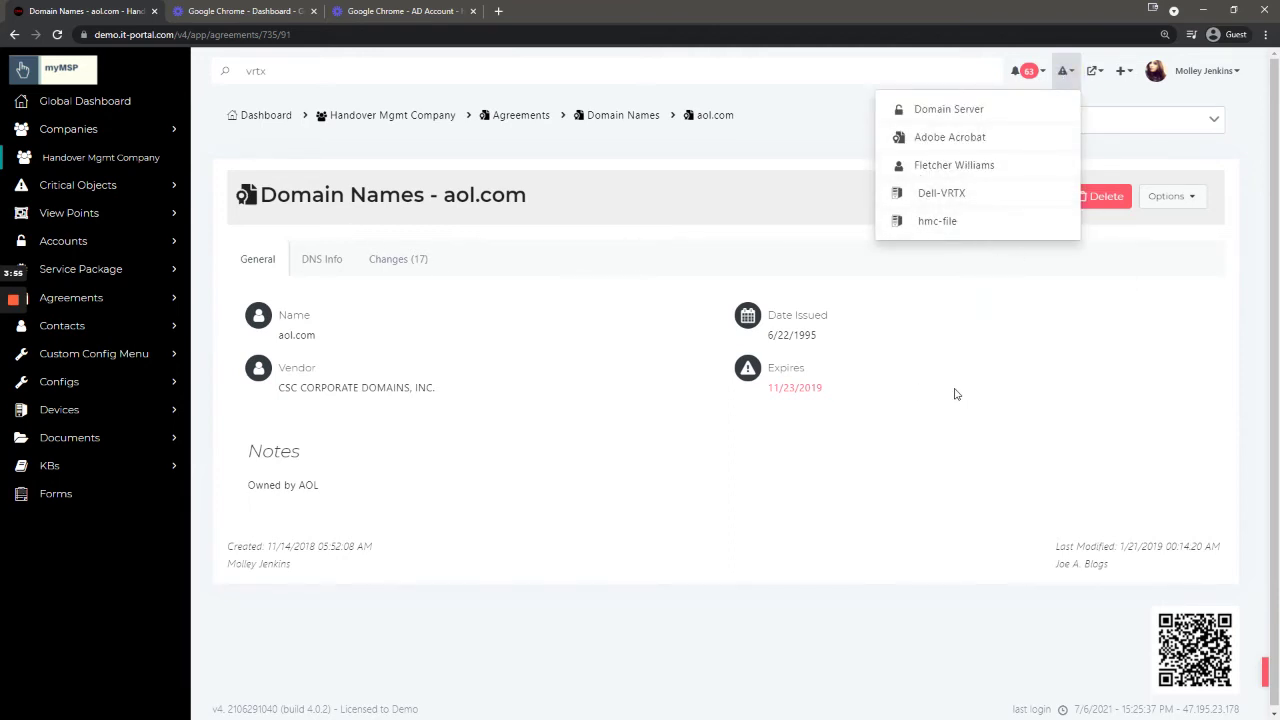
pyautogui.click(1006, 322)
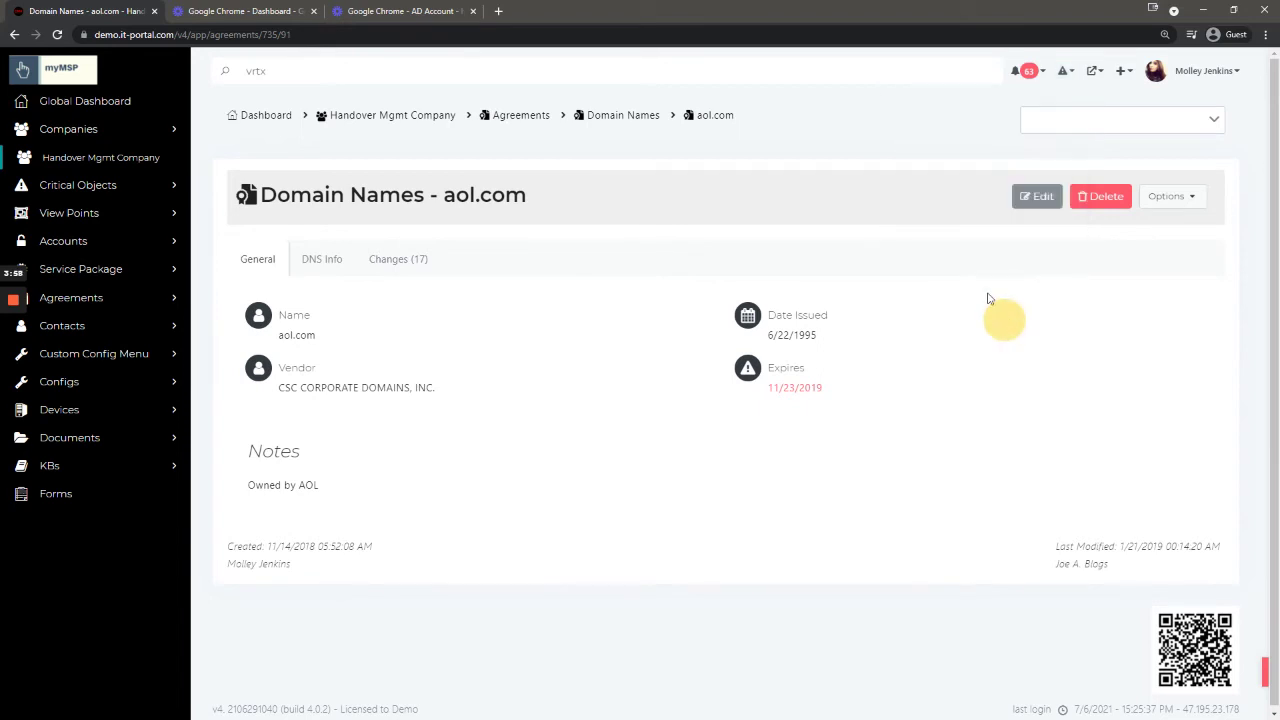
pyautogui.click(1093, 78)
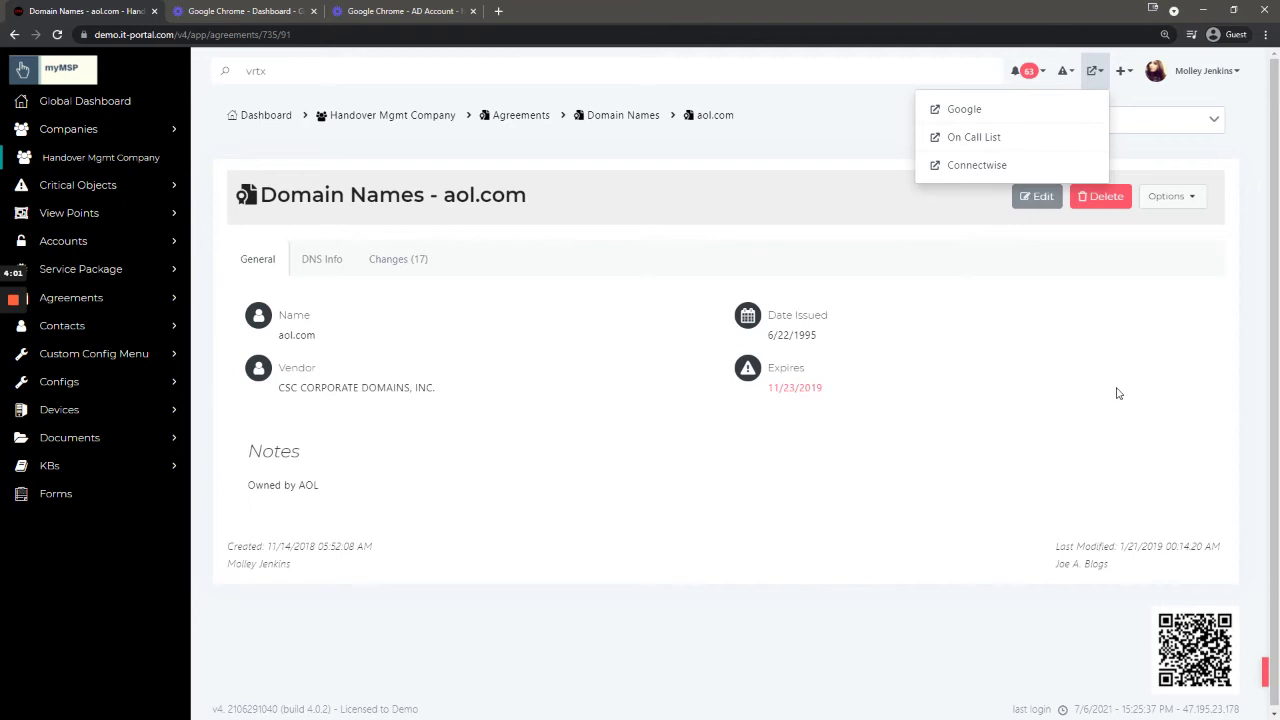
pyautogui.click(1118, 393)
pyautogui.click(1095, 71)
# Open the Admin Settings overview, look over its categories, and close it
pyautogui.click(1228, 70)
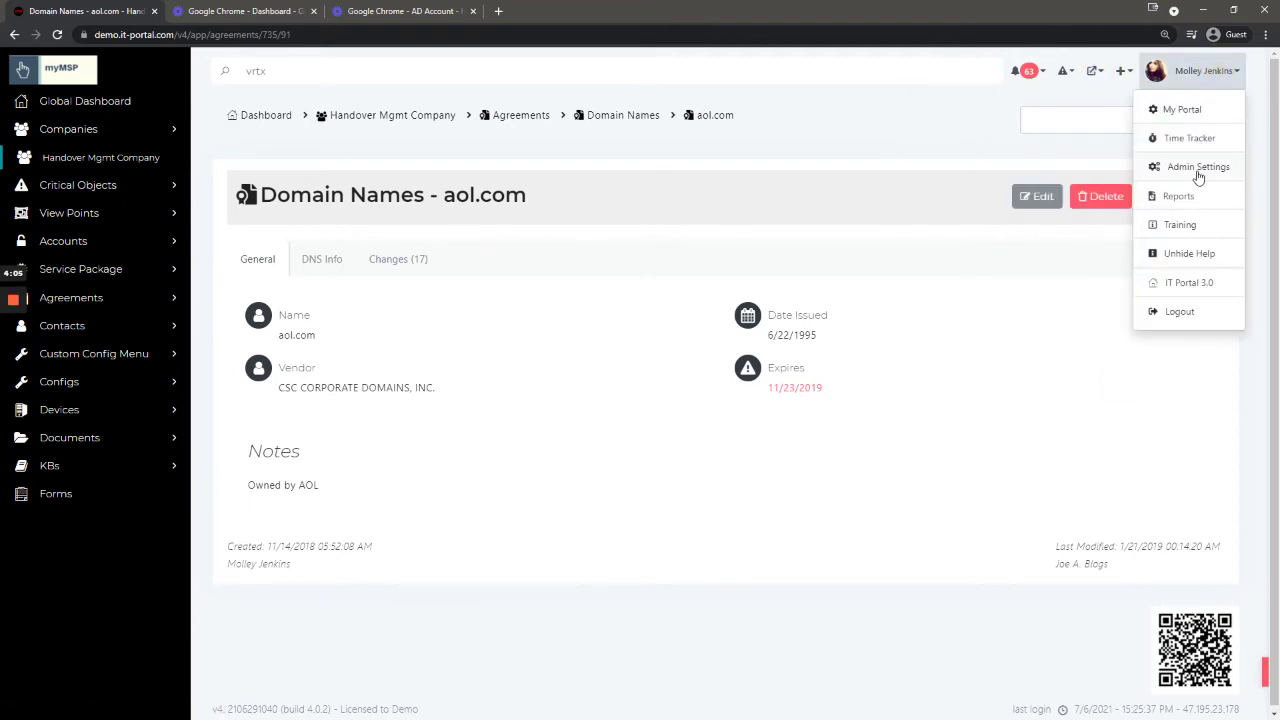
pyautogui.click(1198, 170)
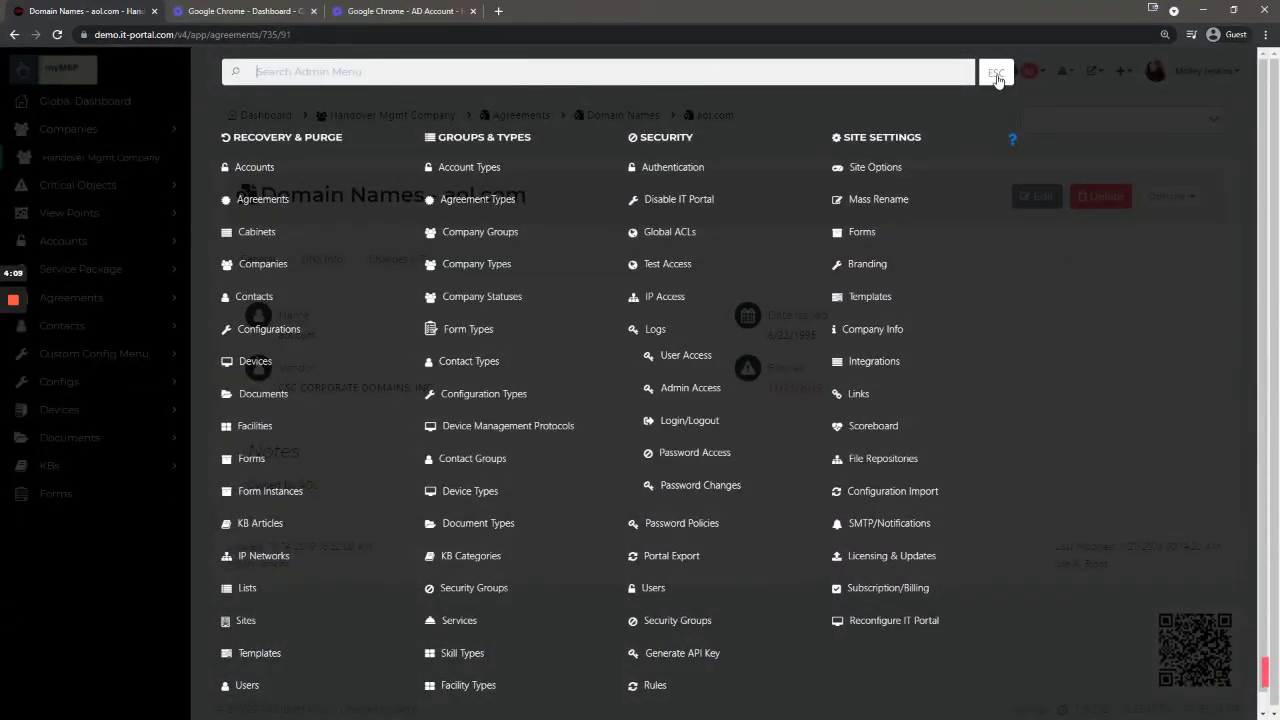
pyautogui.click(996, 72)
# Look over the user account options, including the My Portal entries, and close them
pyautogui.click(1195, 70)
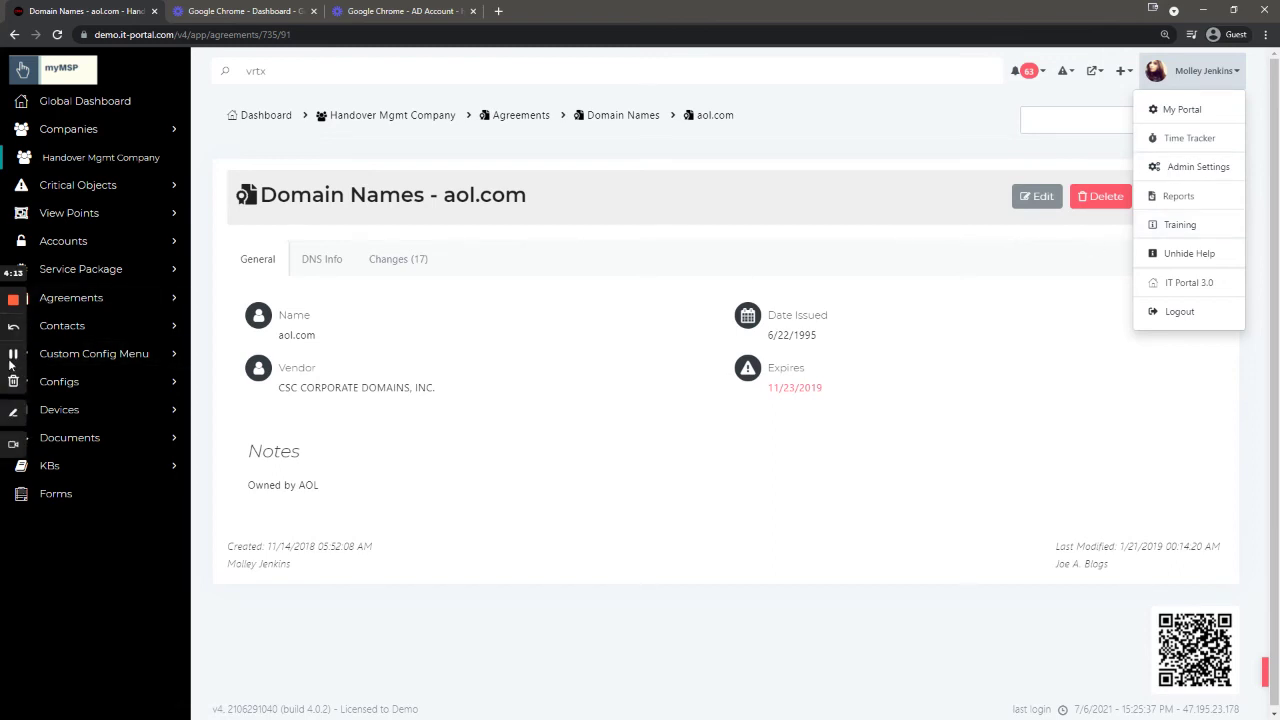
pyautogui.moveTo(1195, 112)
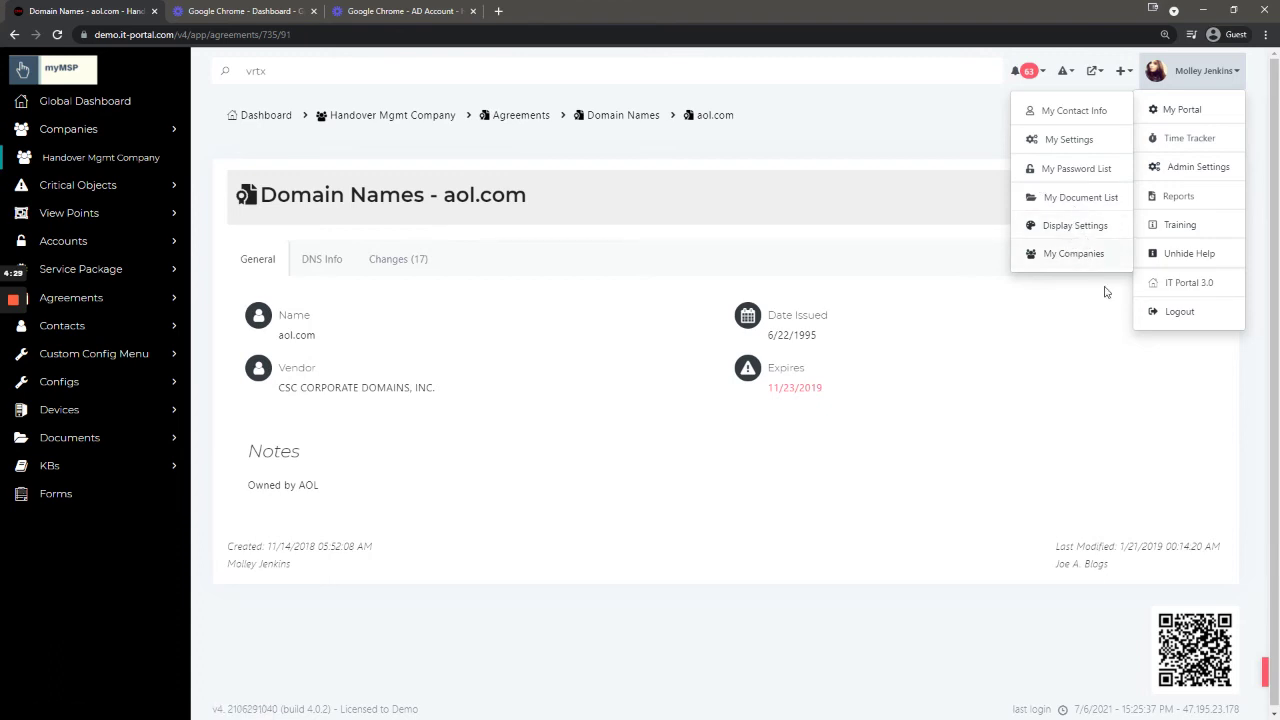
pyautogui.moveTo(1145, 110)
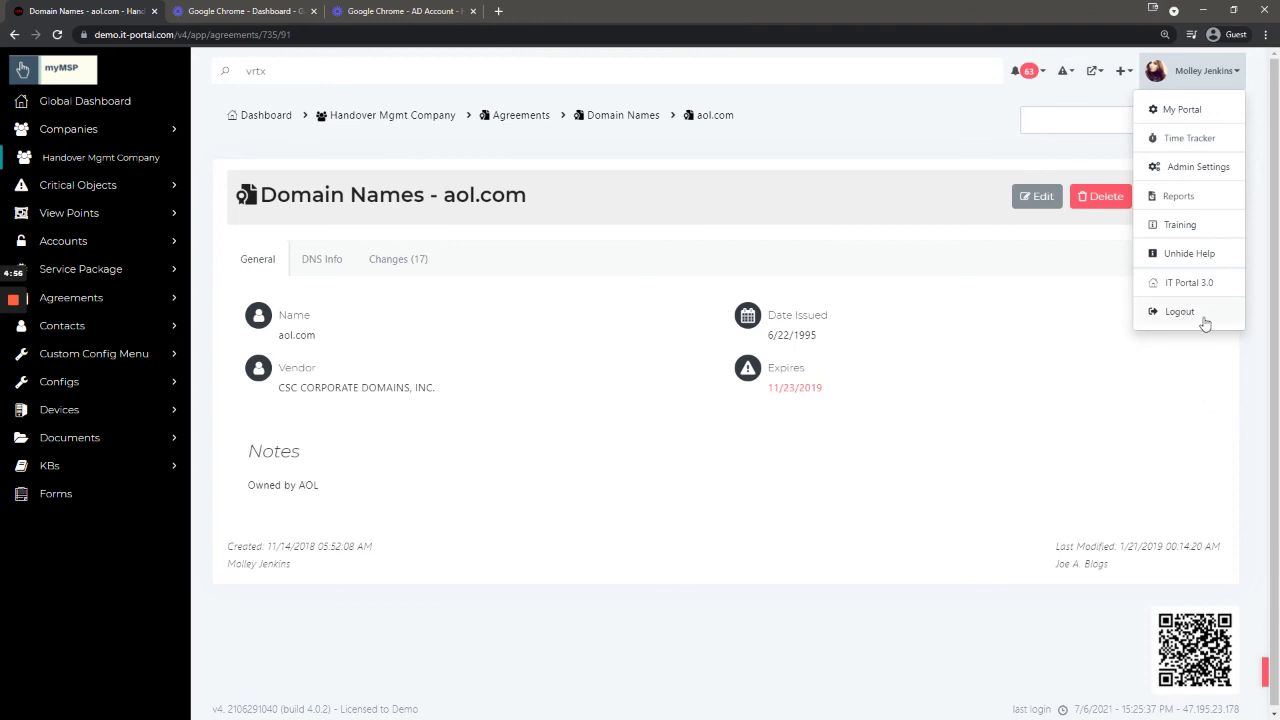
pyautogui.click(1062, 518)
pyautogui.moveTo(13, 303)
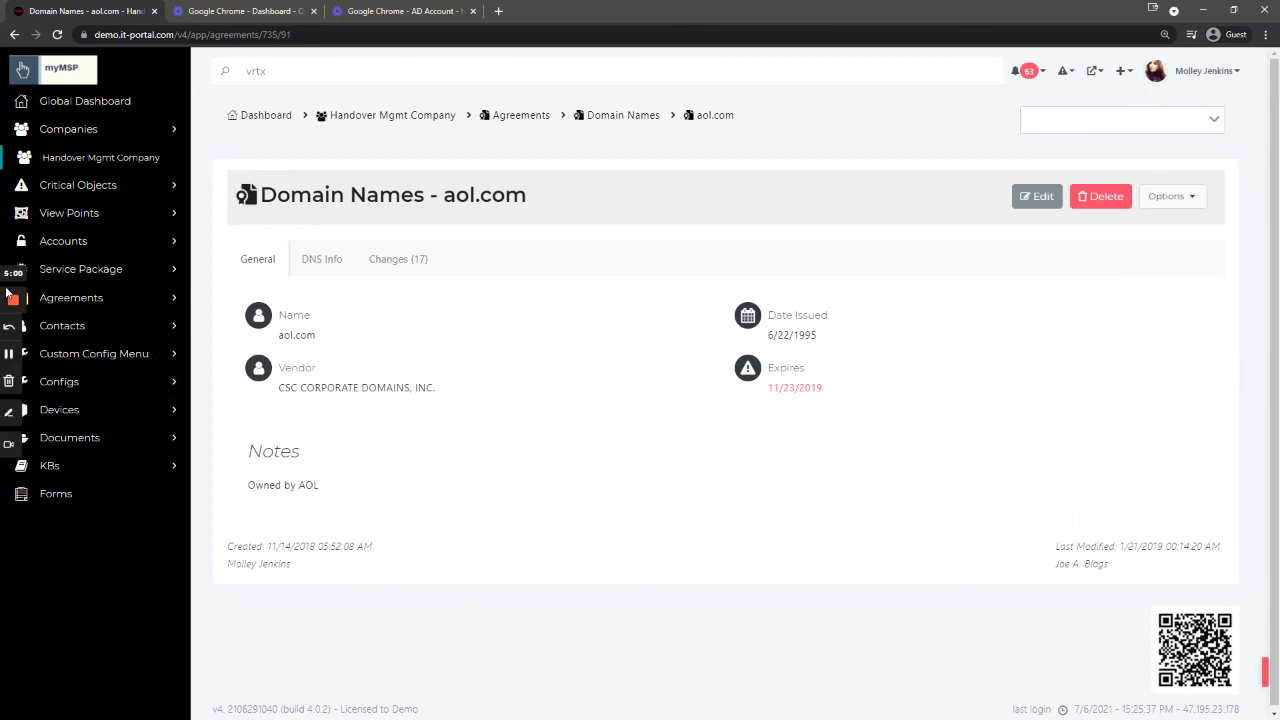